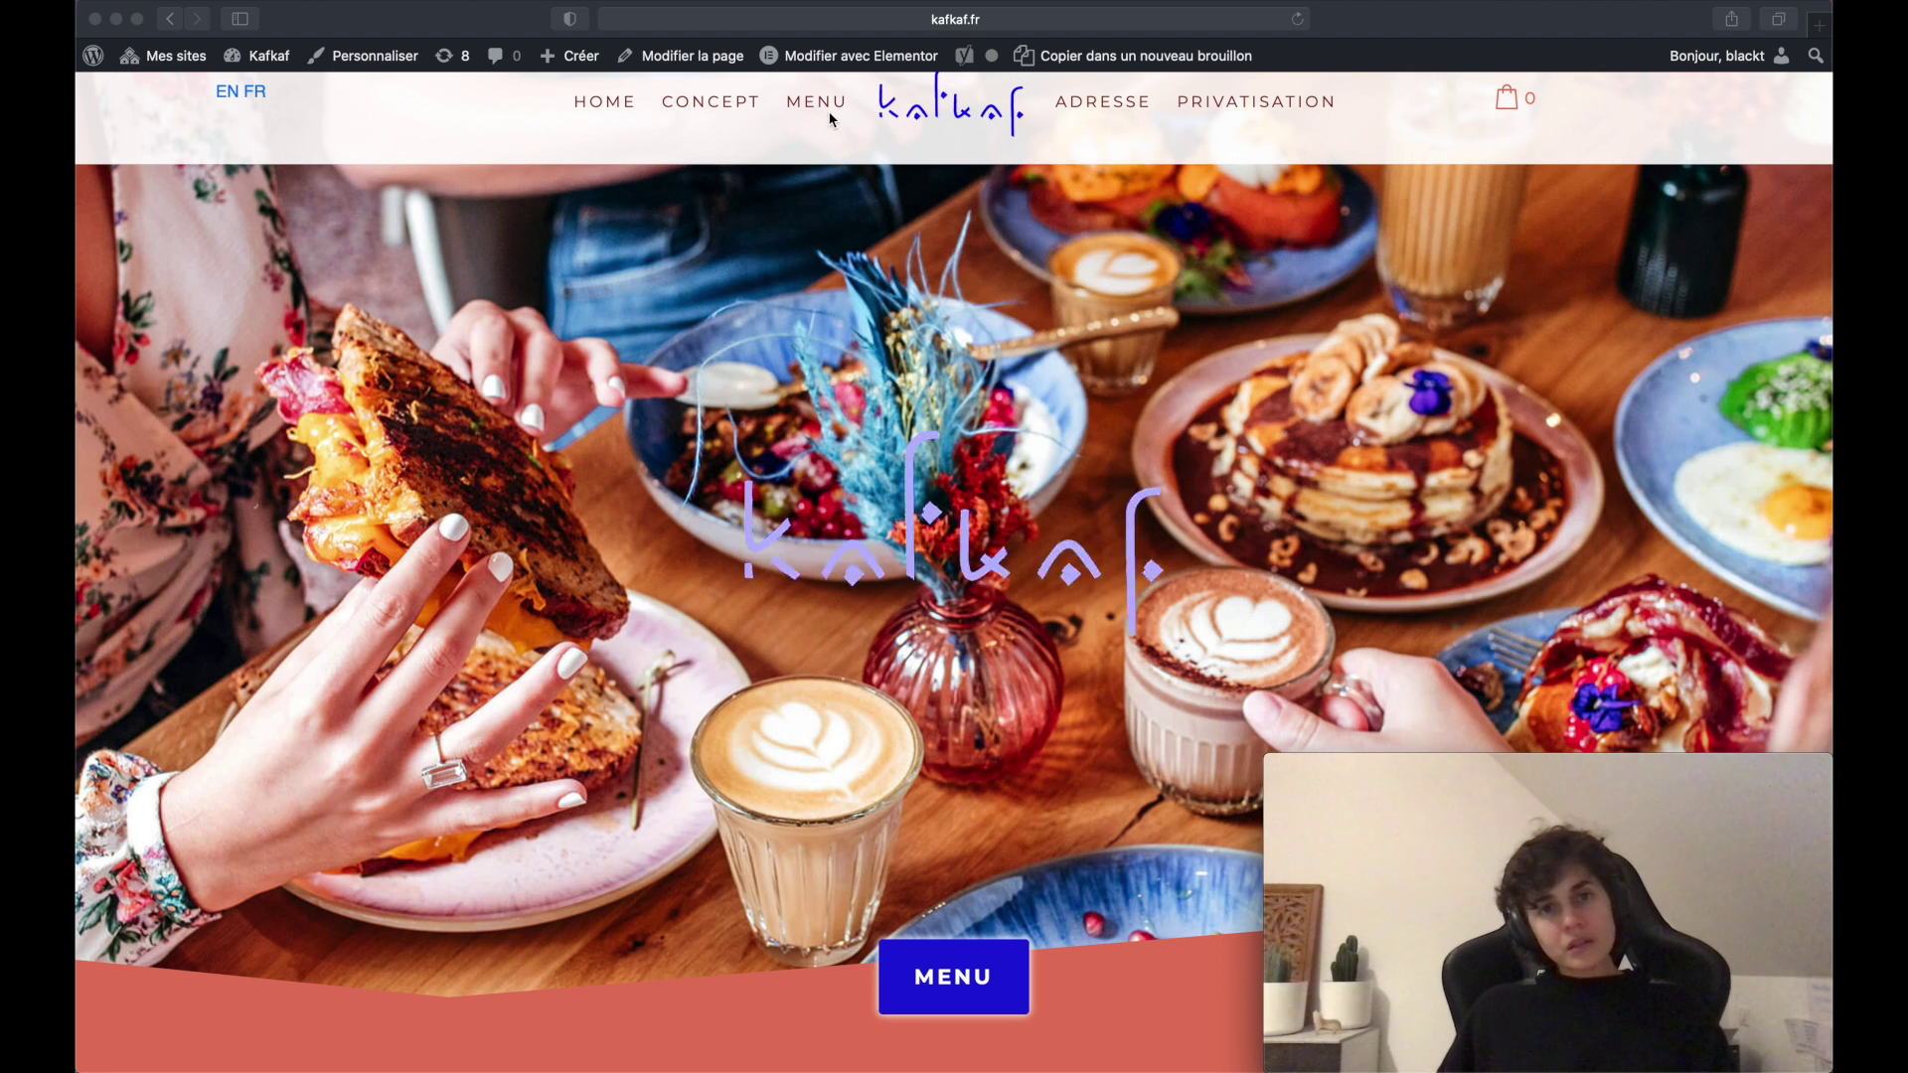
- Open the site's Header template in the Elementor editor with the Navigator displayed
left_click(863, 60)
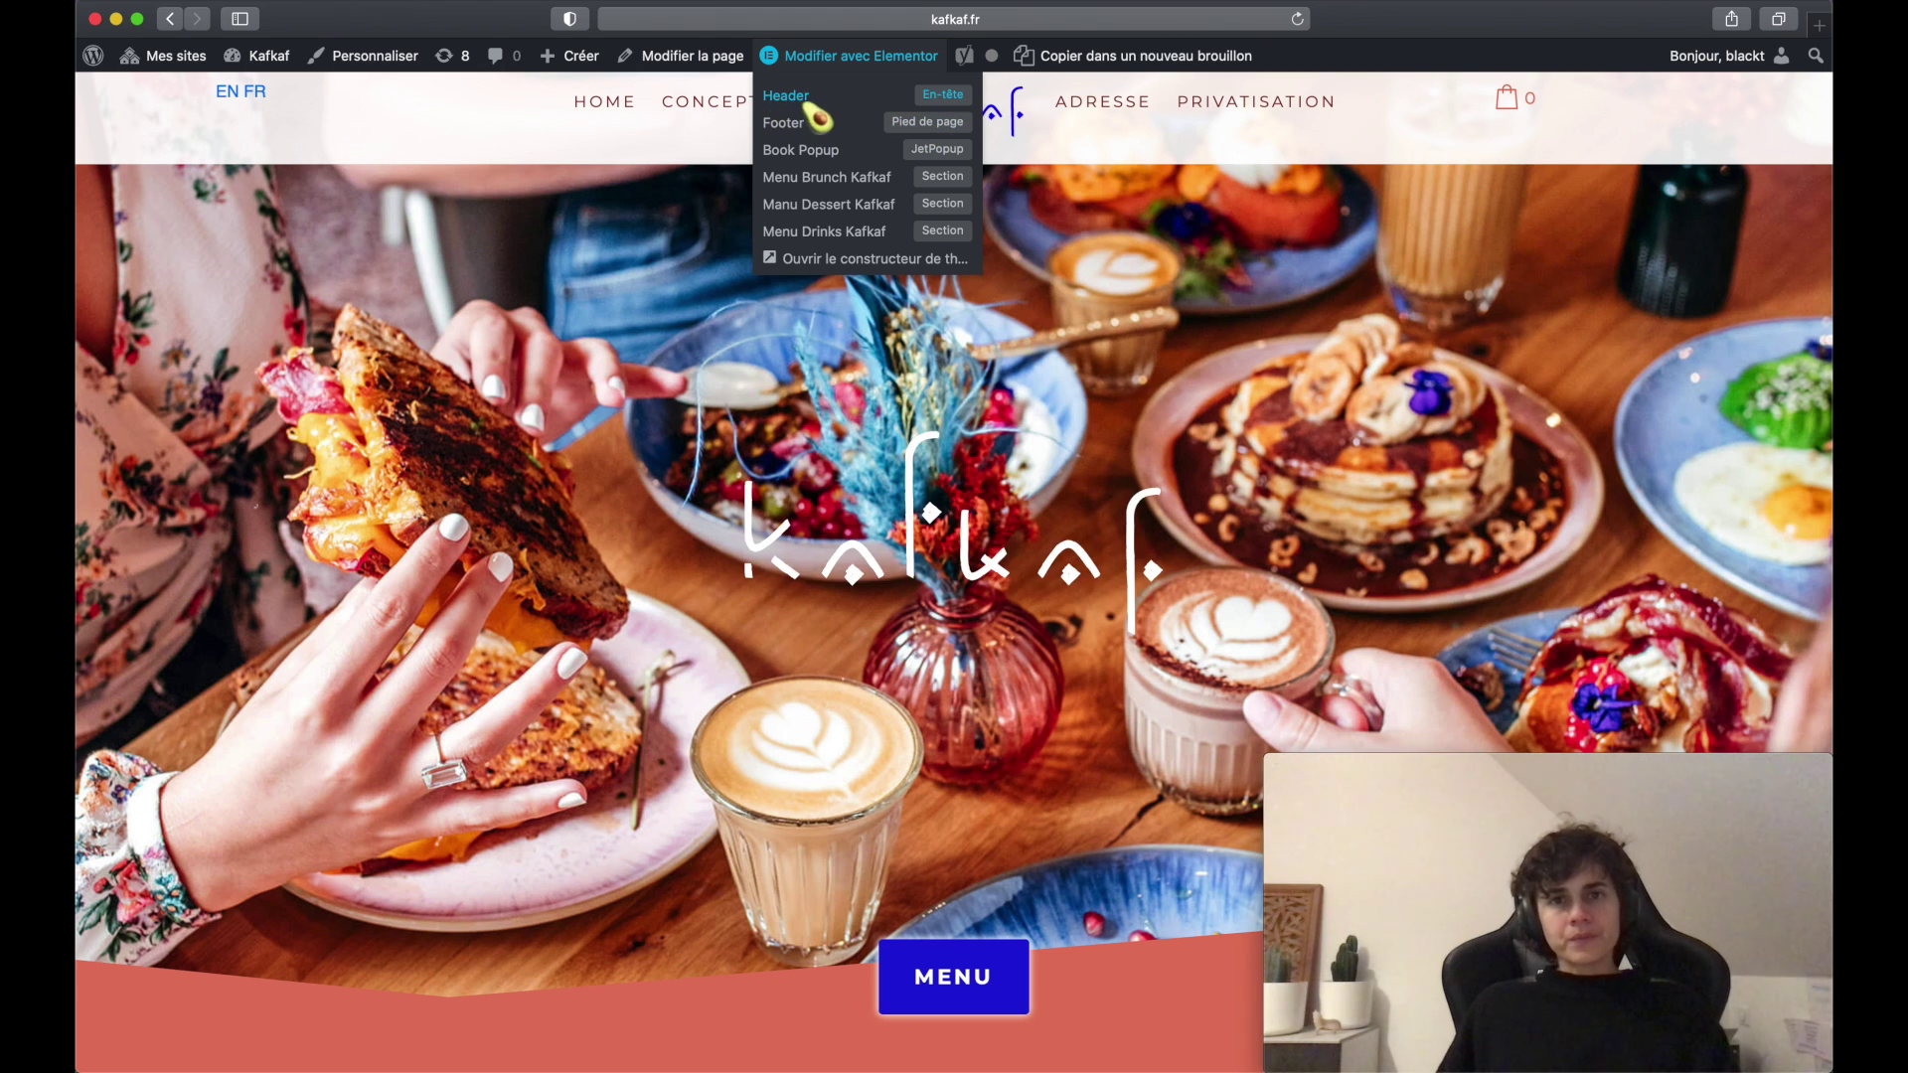
left_click(957, 107)
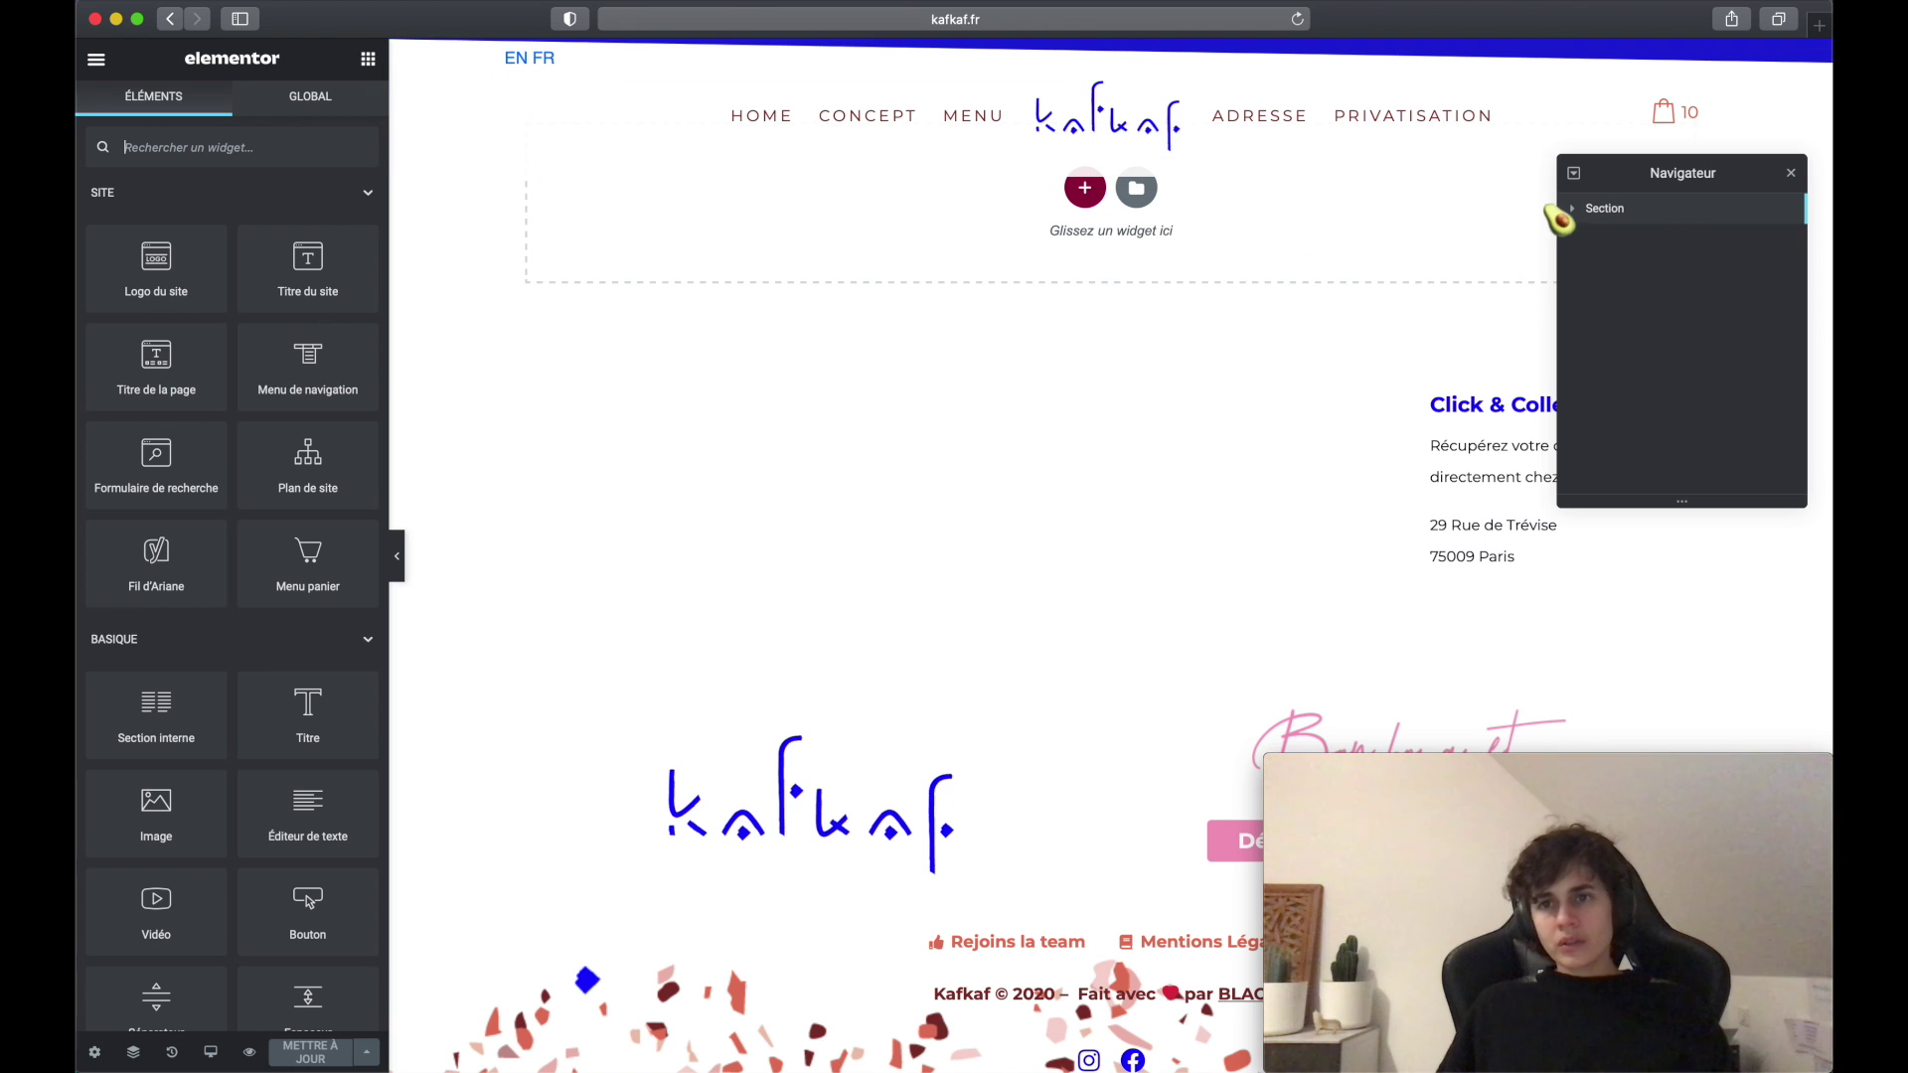
left_click(143, 1057)
left_click(143, 1058)
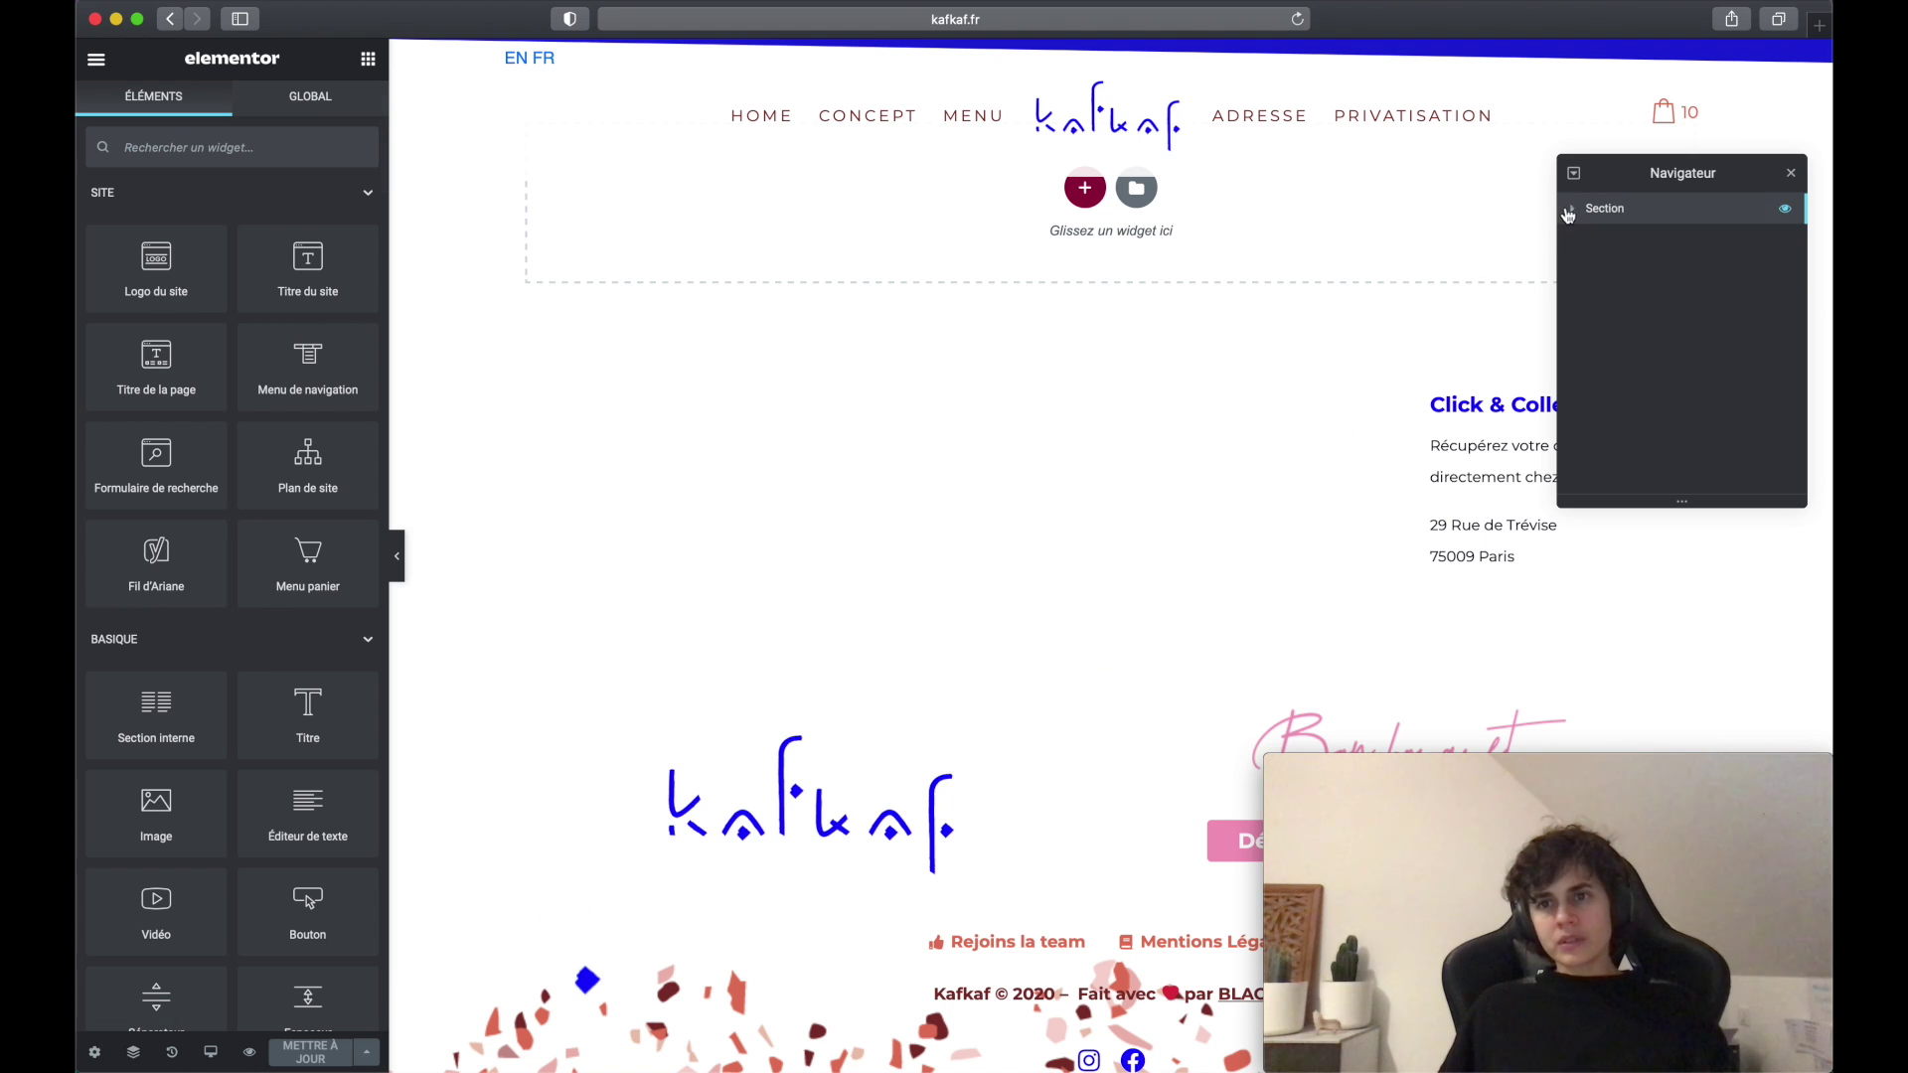
- Expand the header's Navigator structure through its inner section and both columns down to the widgets they contain
left_click(1573, 209)
left_click(1580, 242)
left_click(1595, 276)
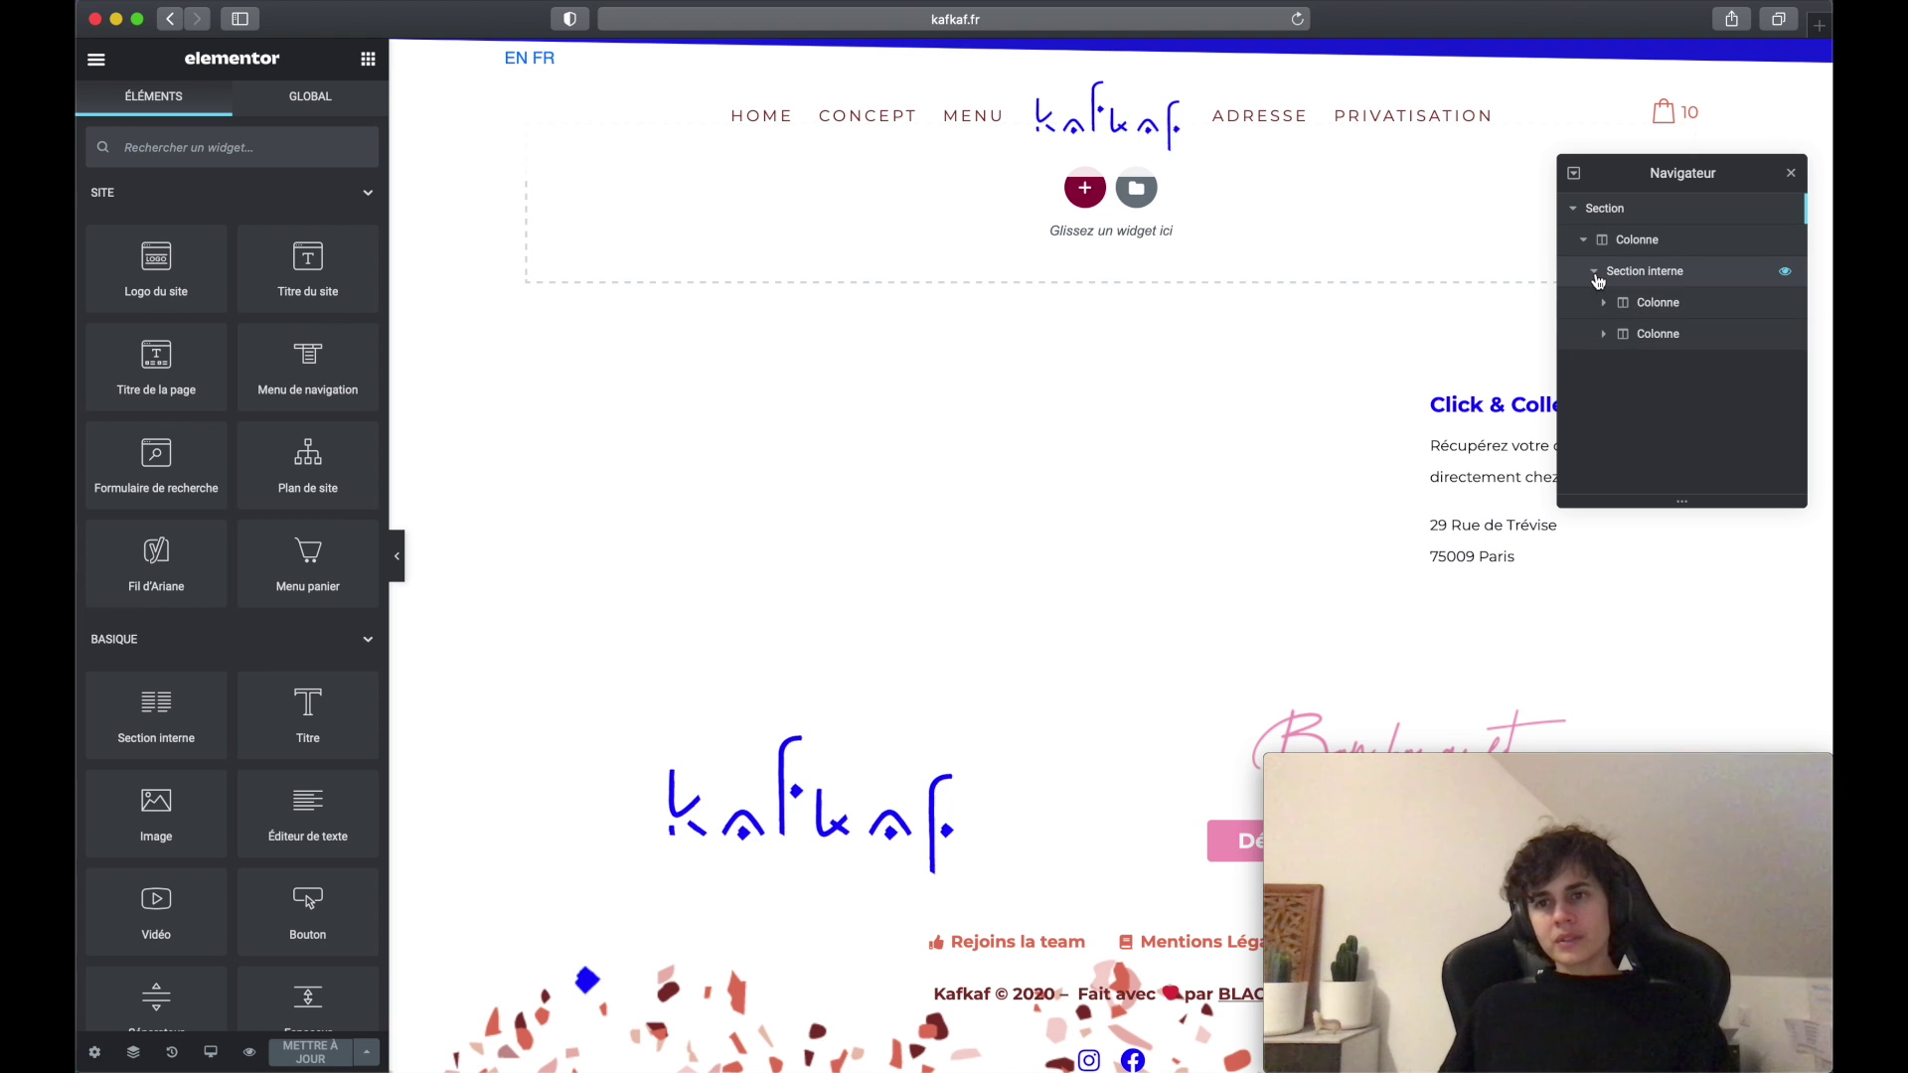
left_click(1604, 303)
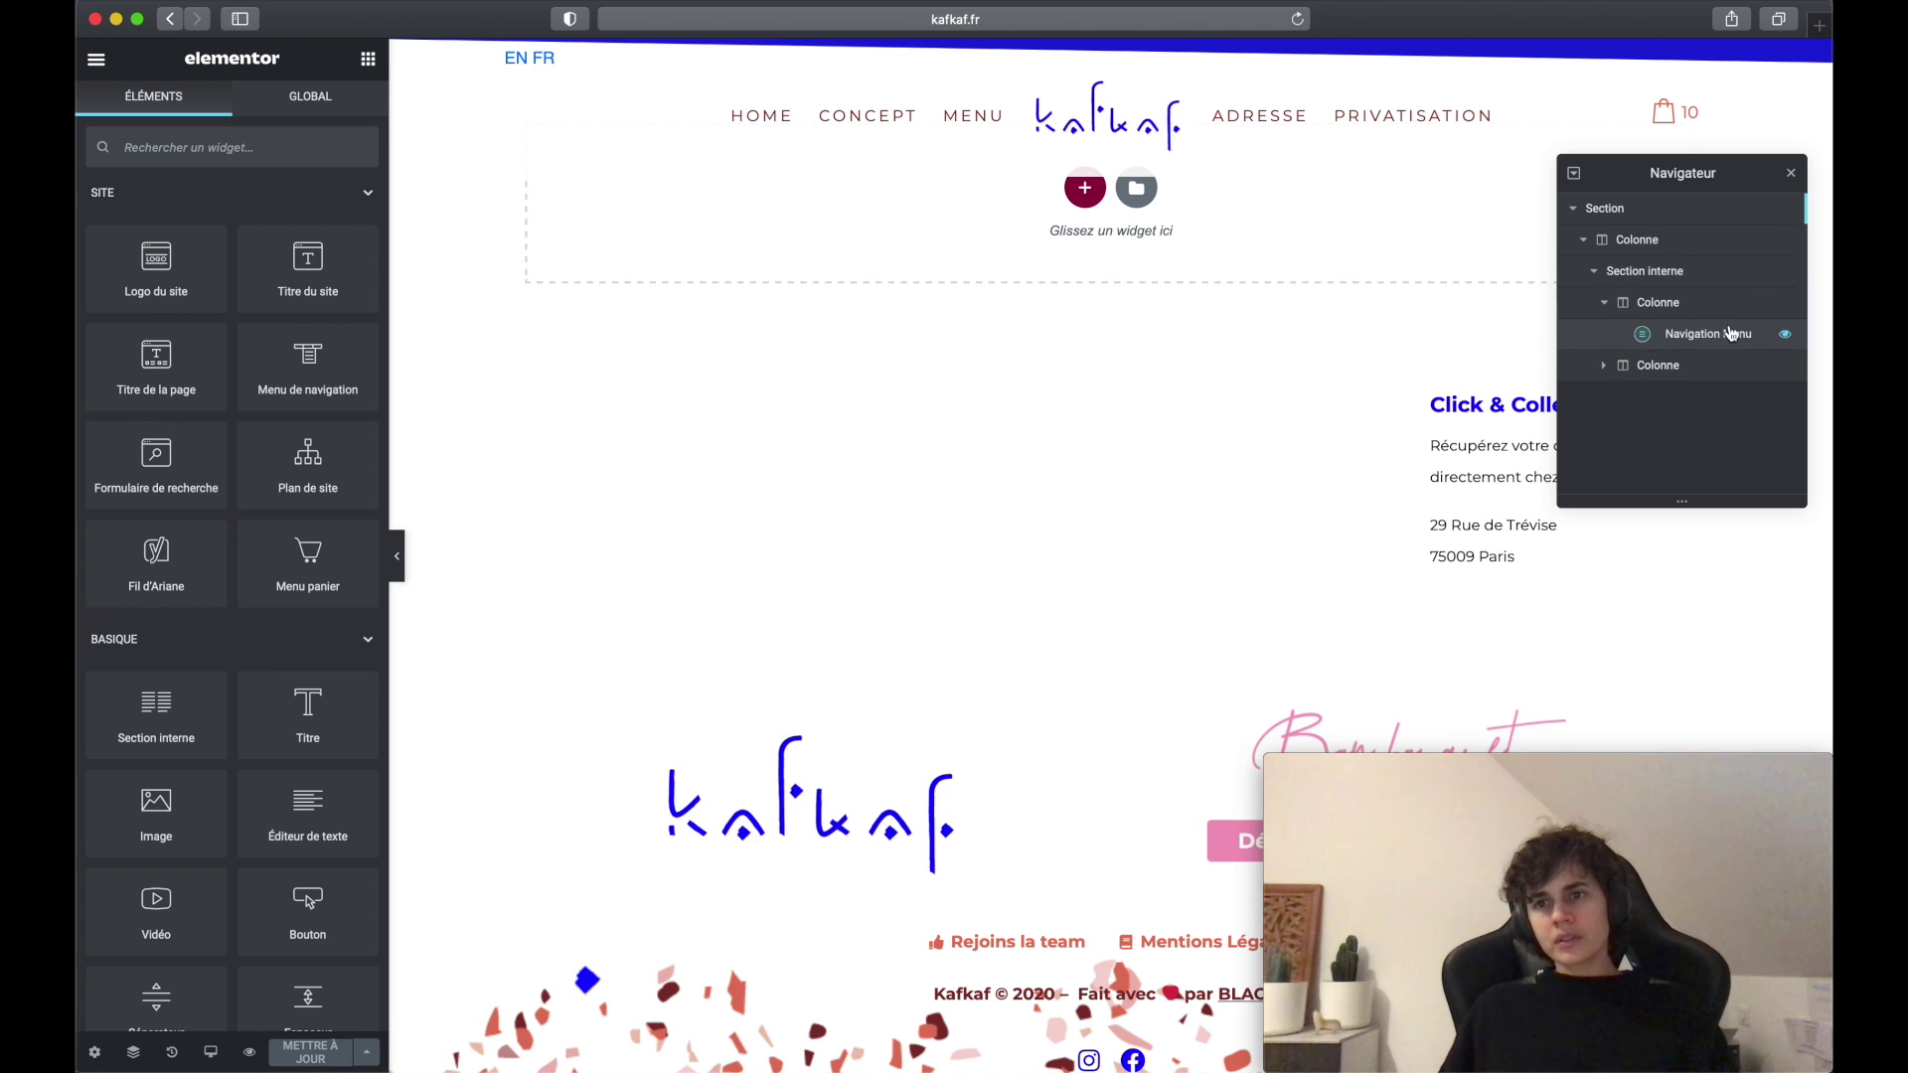
left_click(1598, 369)
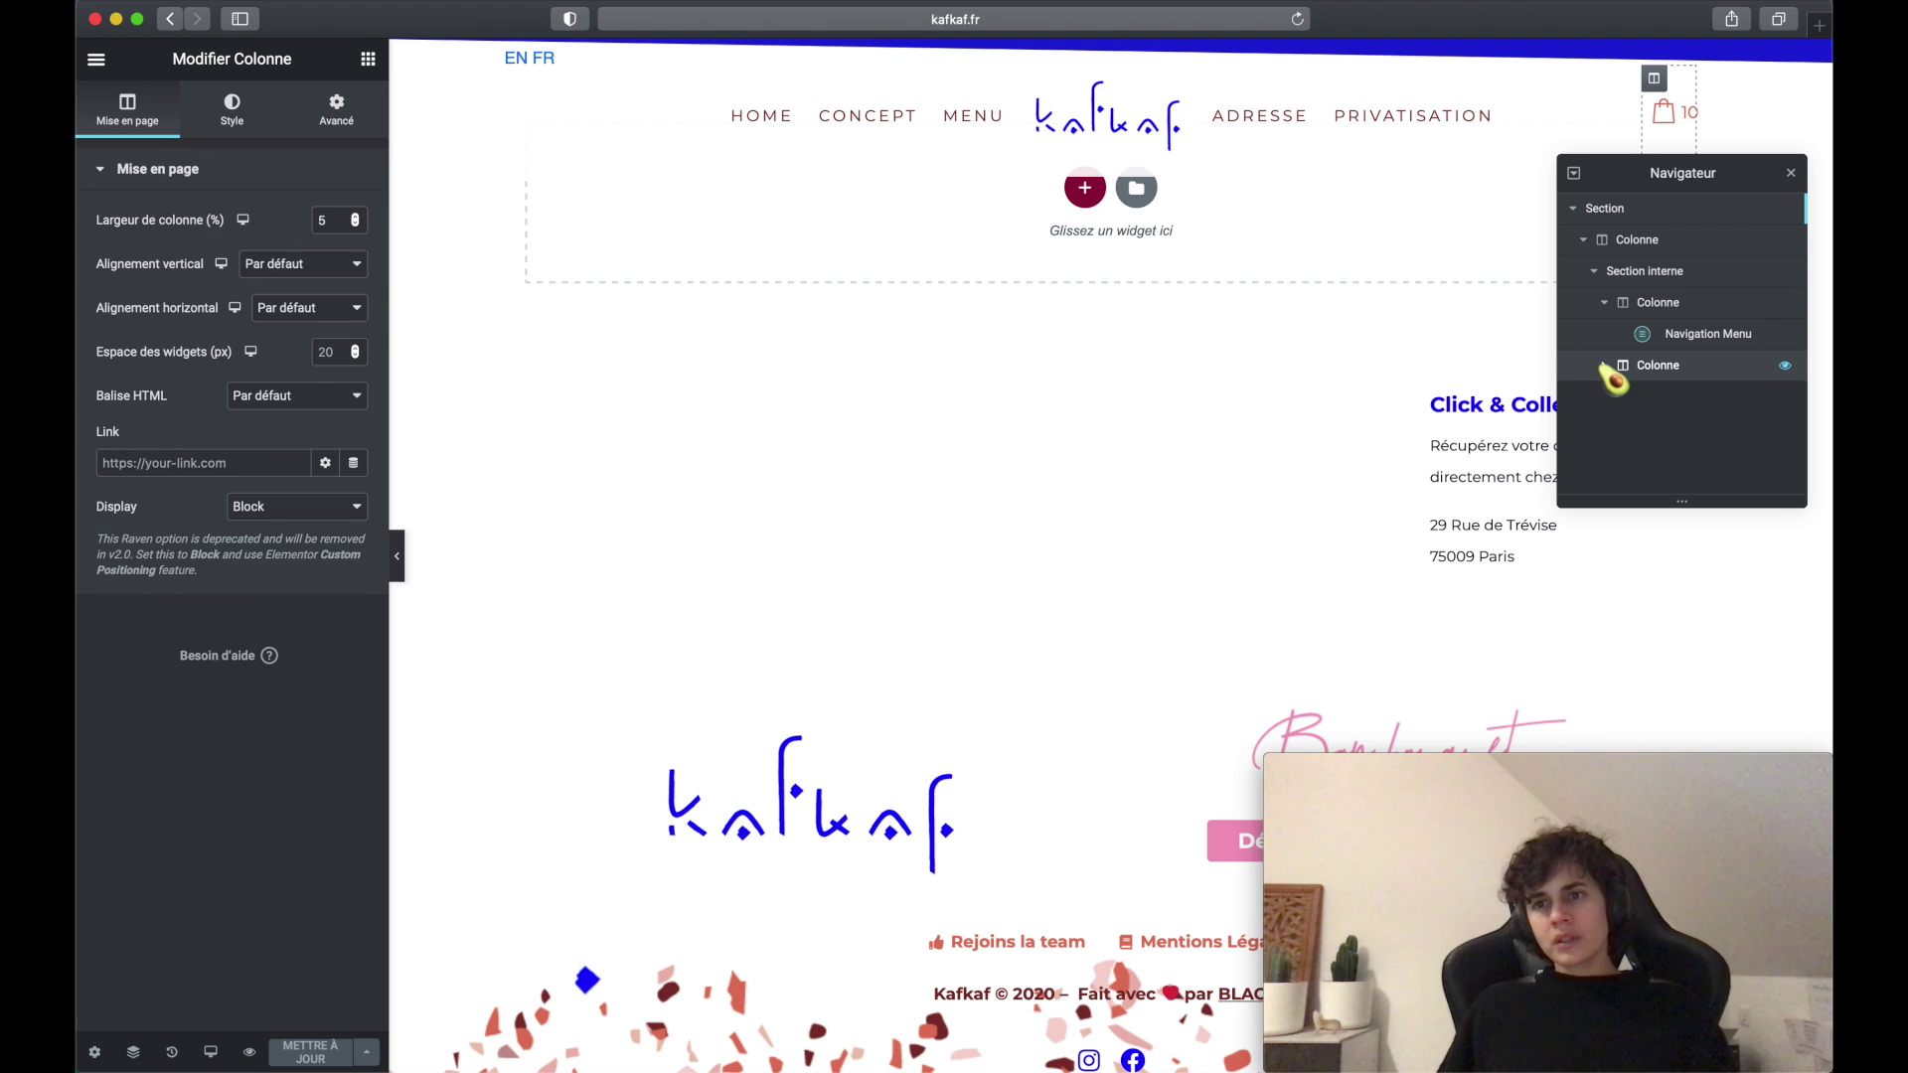
left_click(1603, 367)
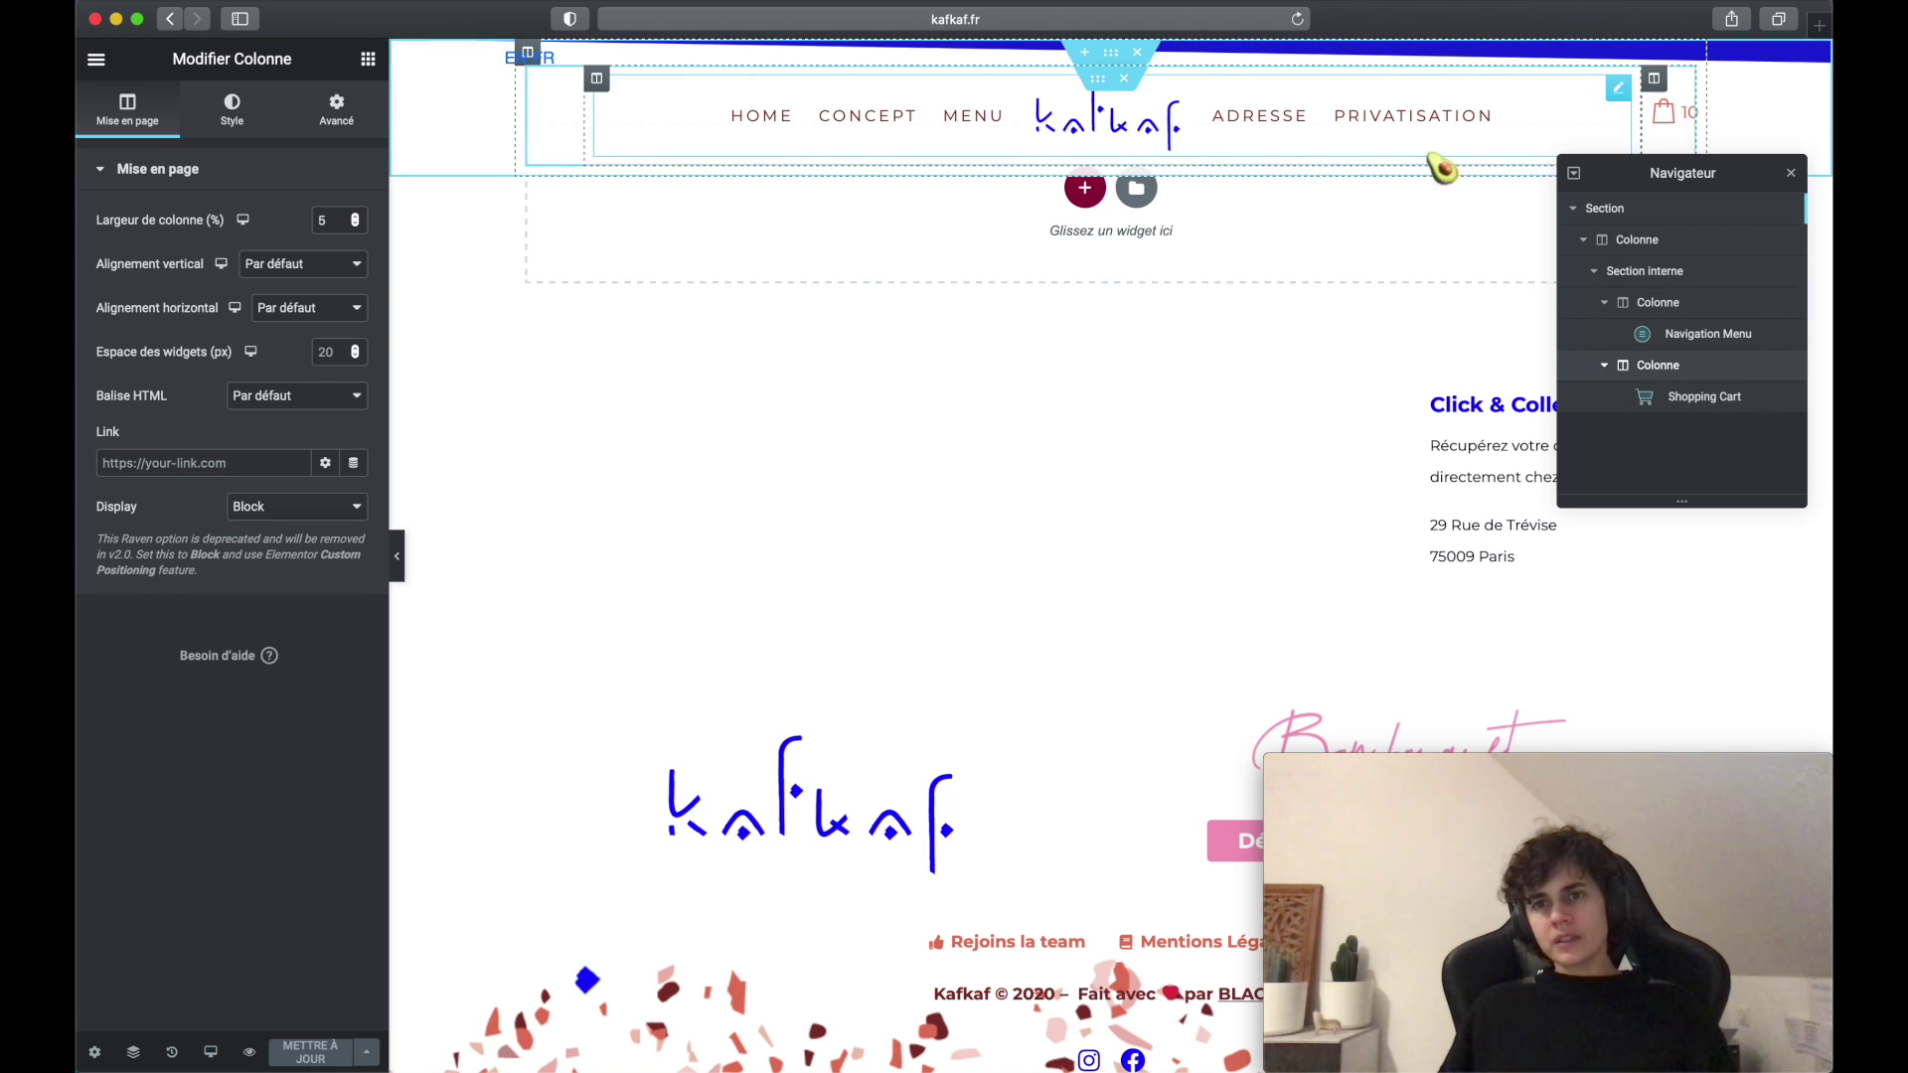
- Check which menu the header's Navigation Menu widget uses and open the WordPress Menus screen
left_click(766, 95)
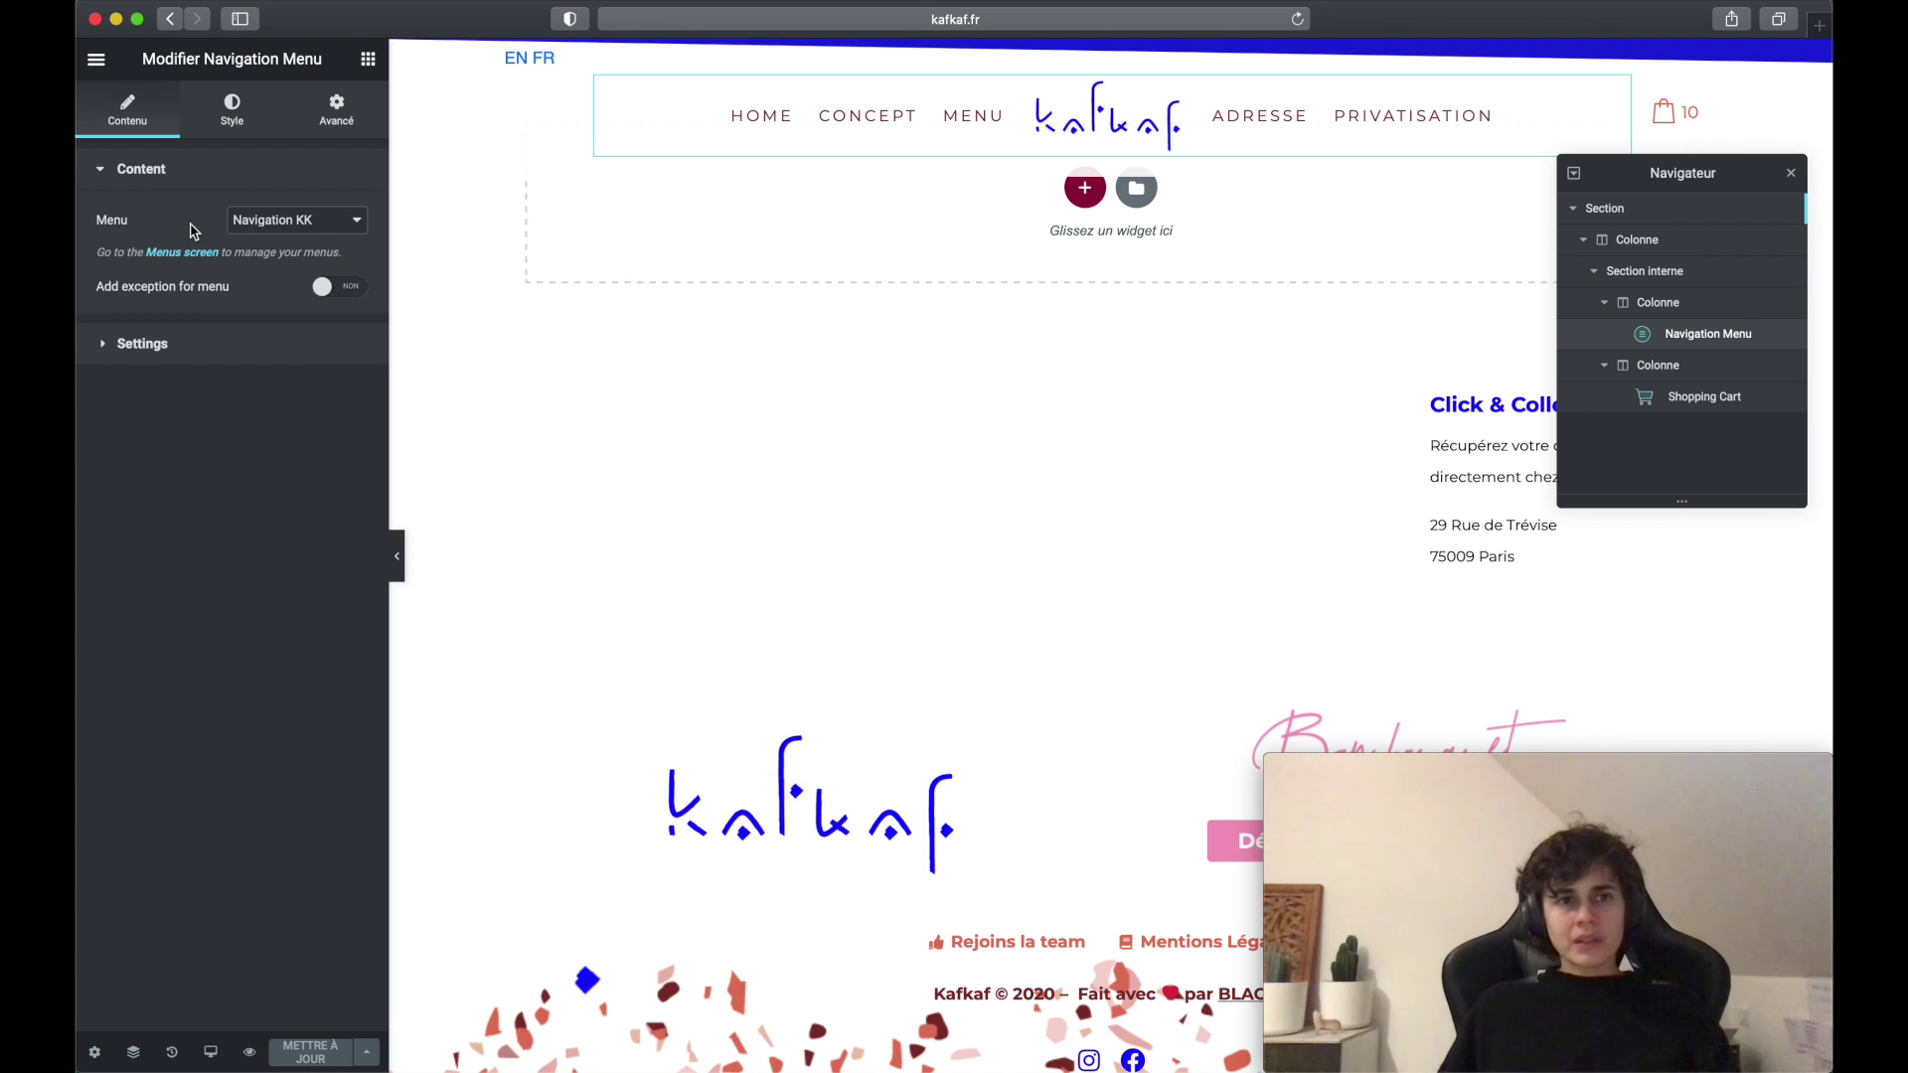
left_click(361, 228)
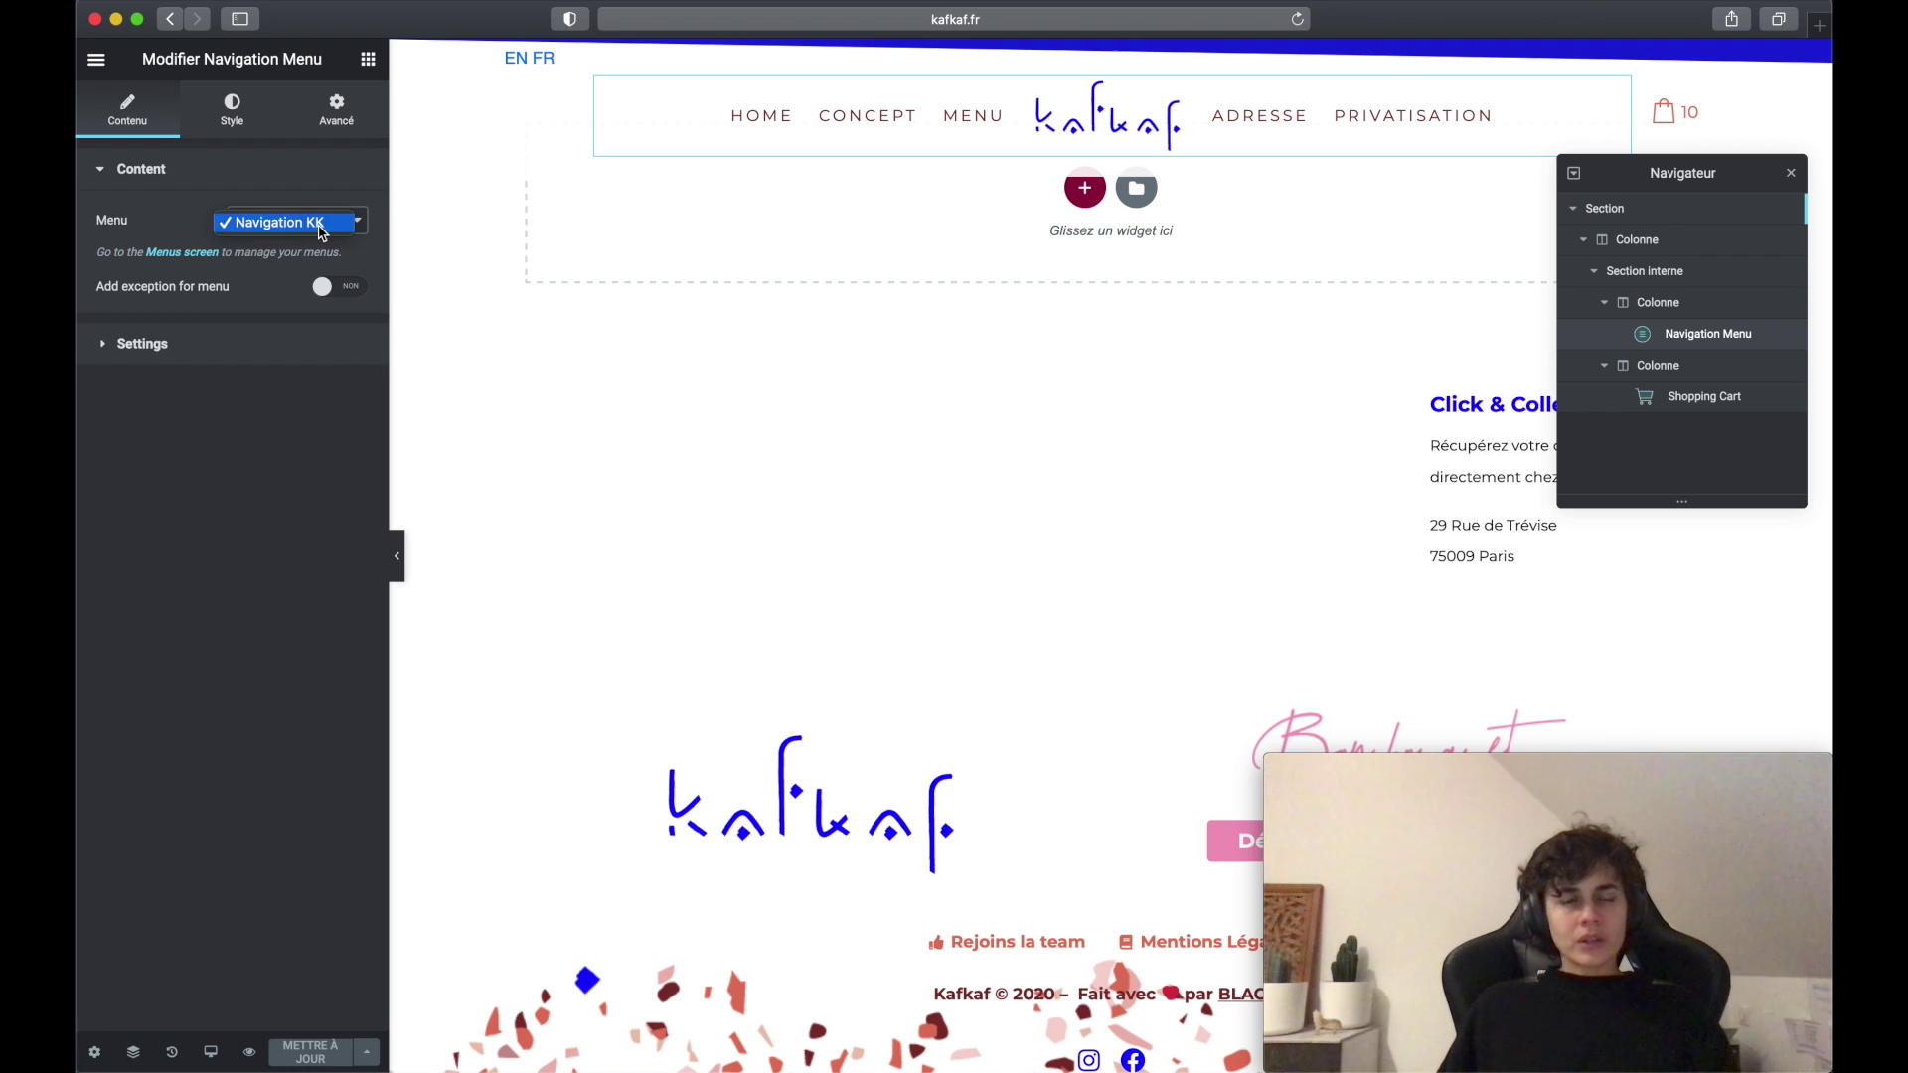
left_click(168, 219)
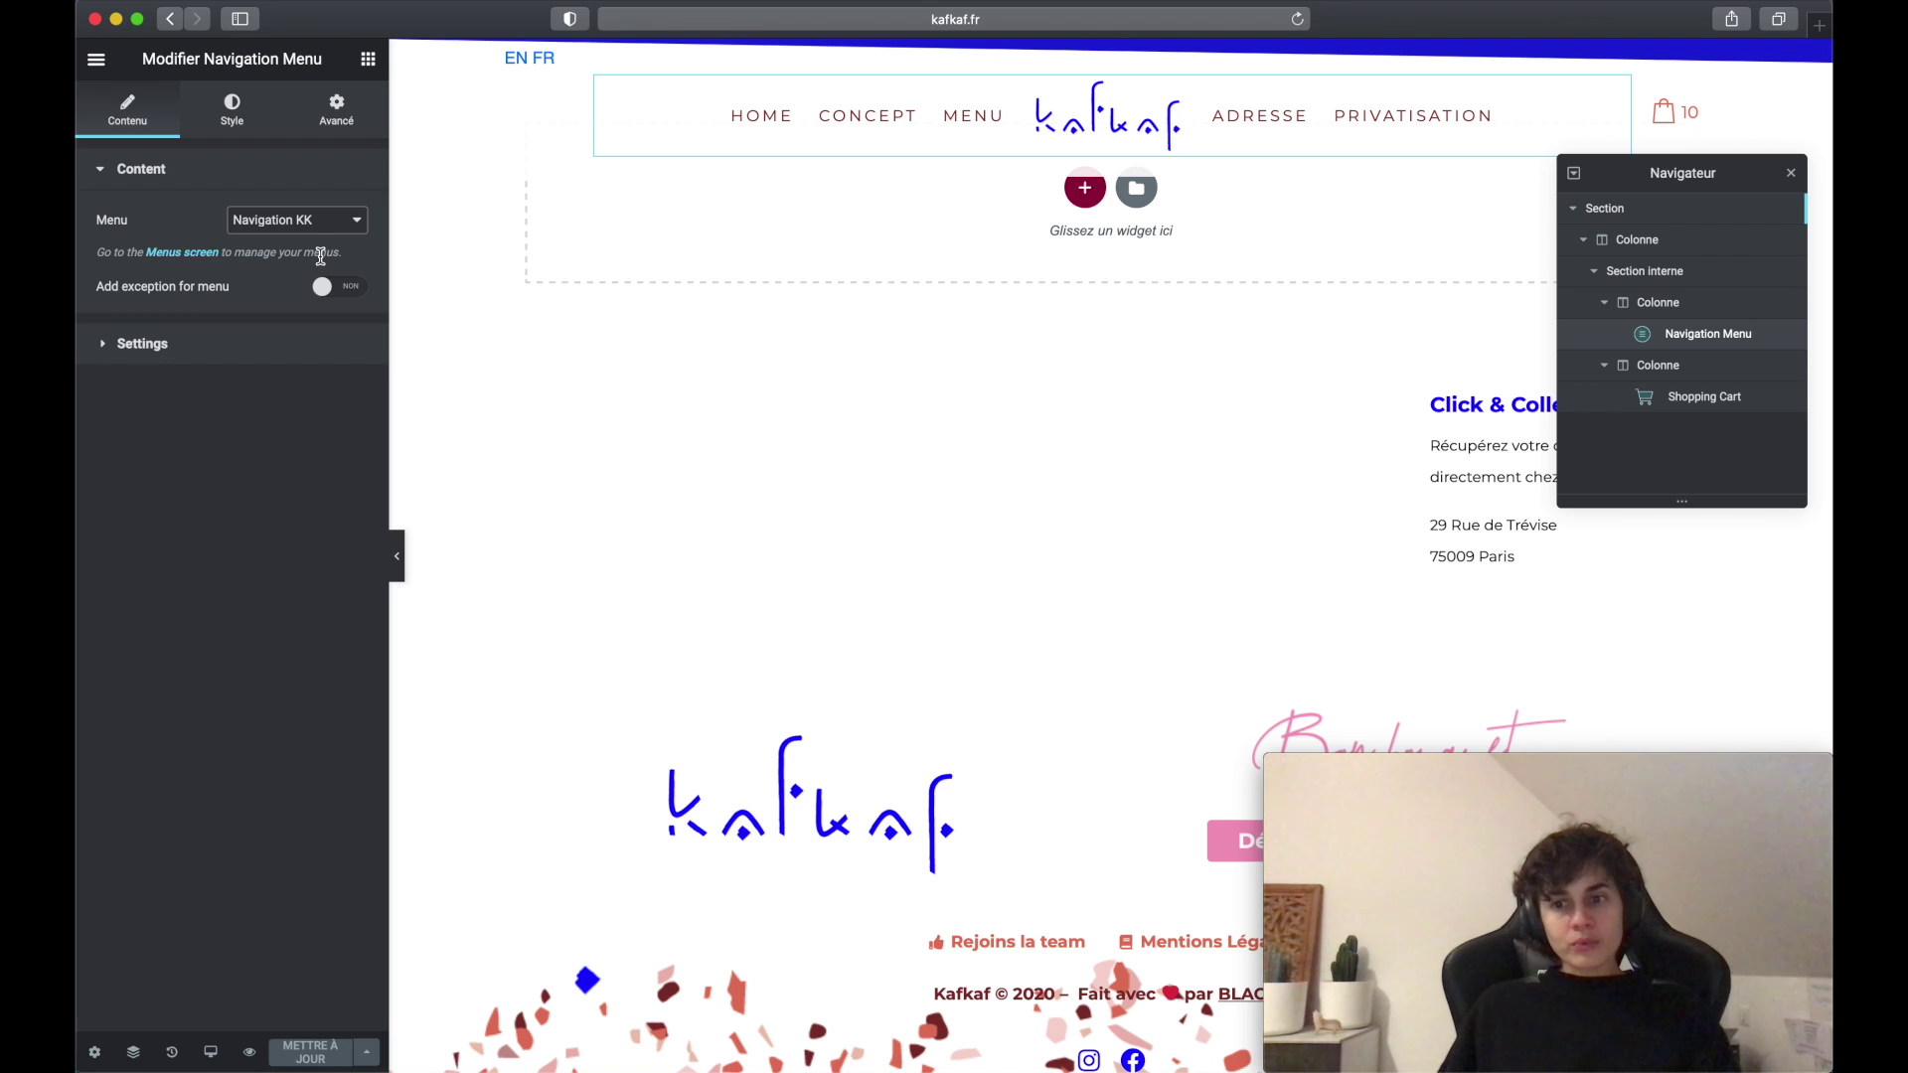
left_click(184, 255)
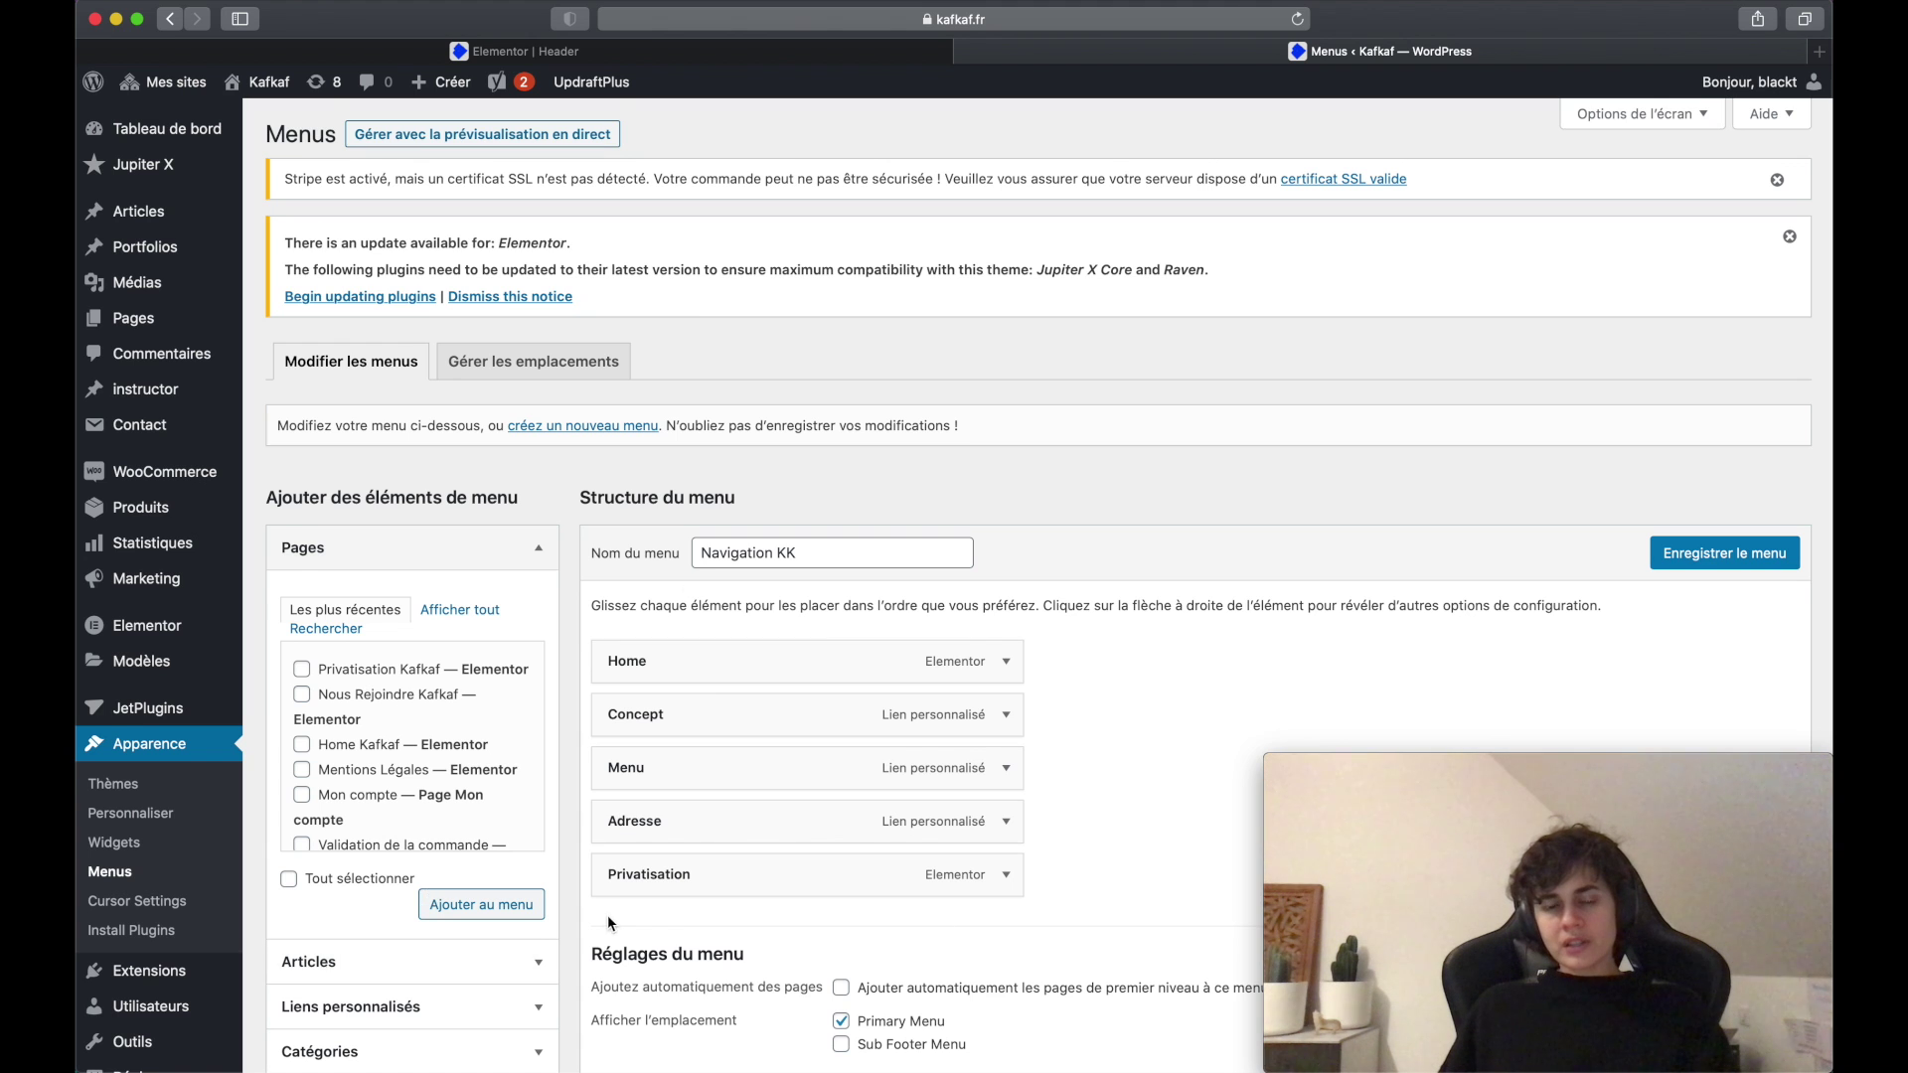
- Add the Shop page from the recent pages to the Navigation KK menu
scroll(611, 926, "down", 4)
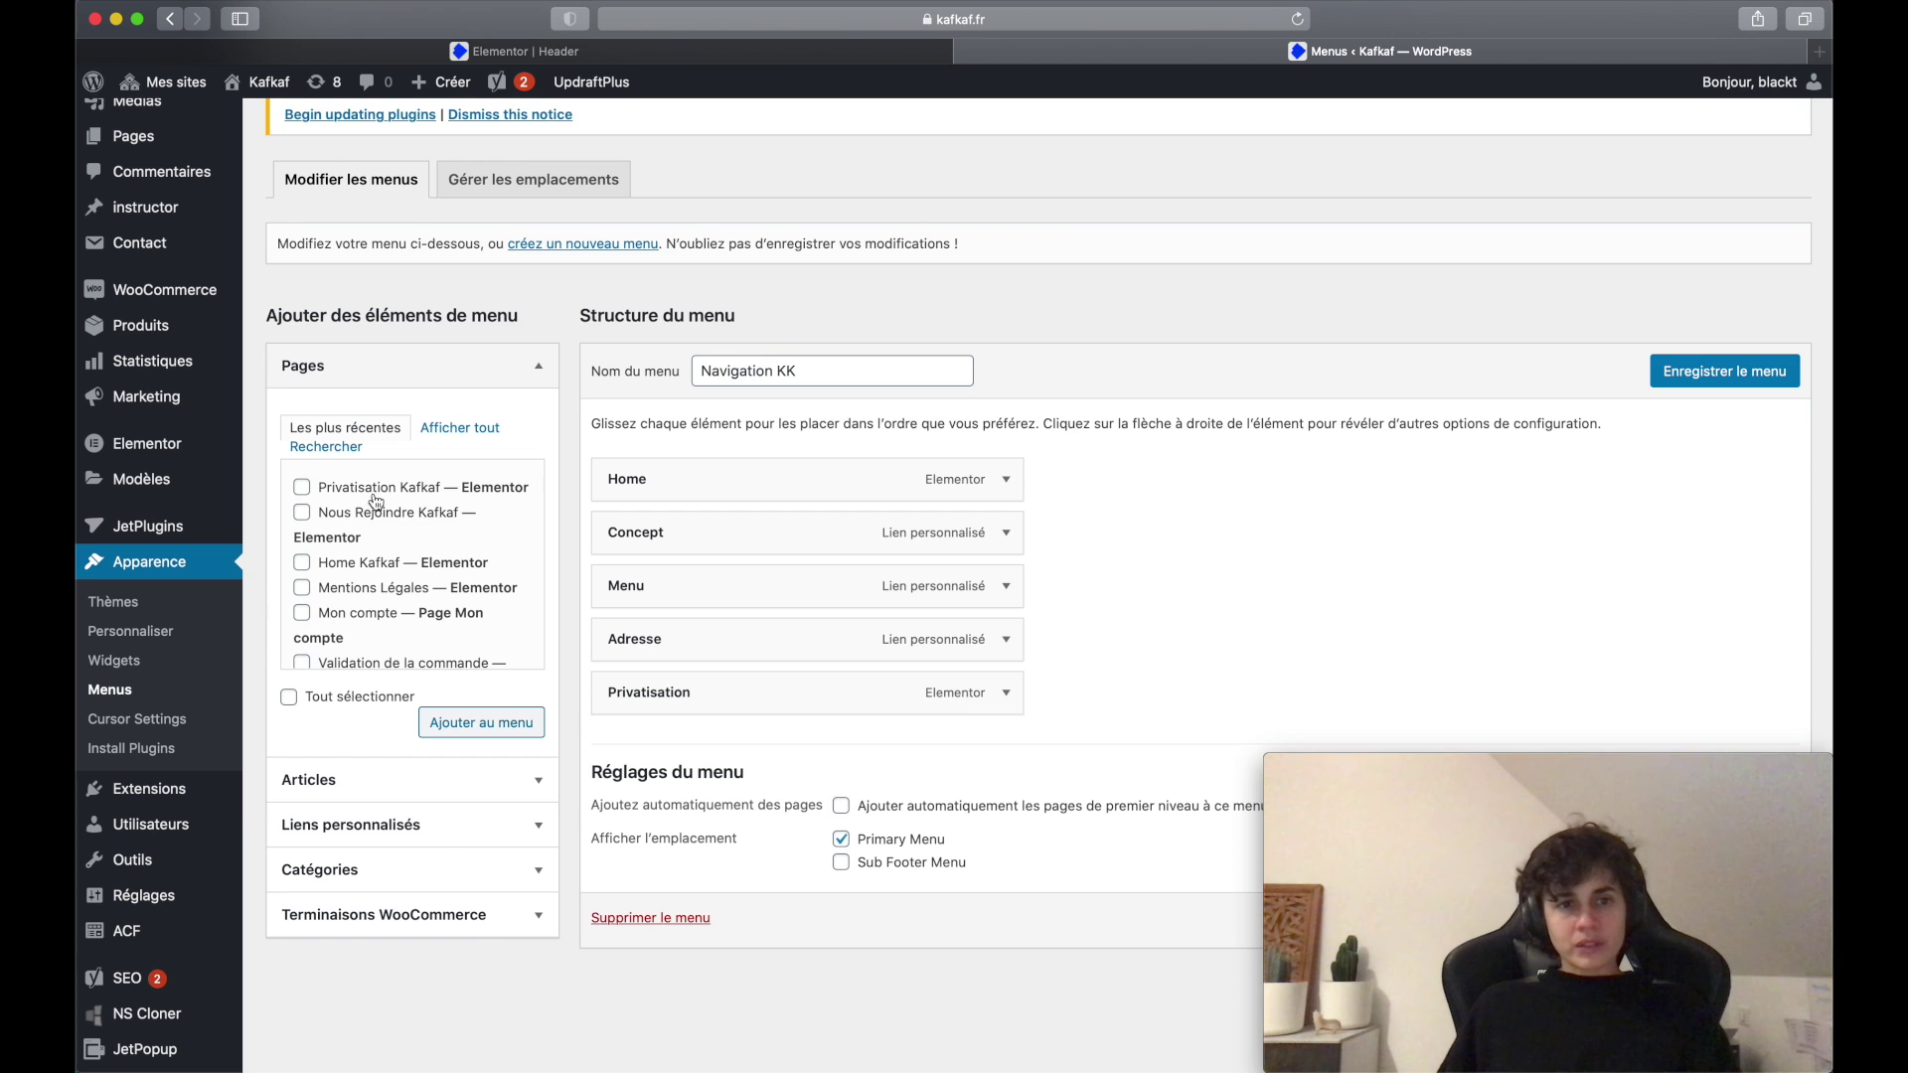
scroll(378, 542, "down", 3)
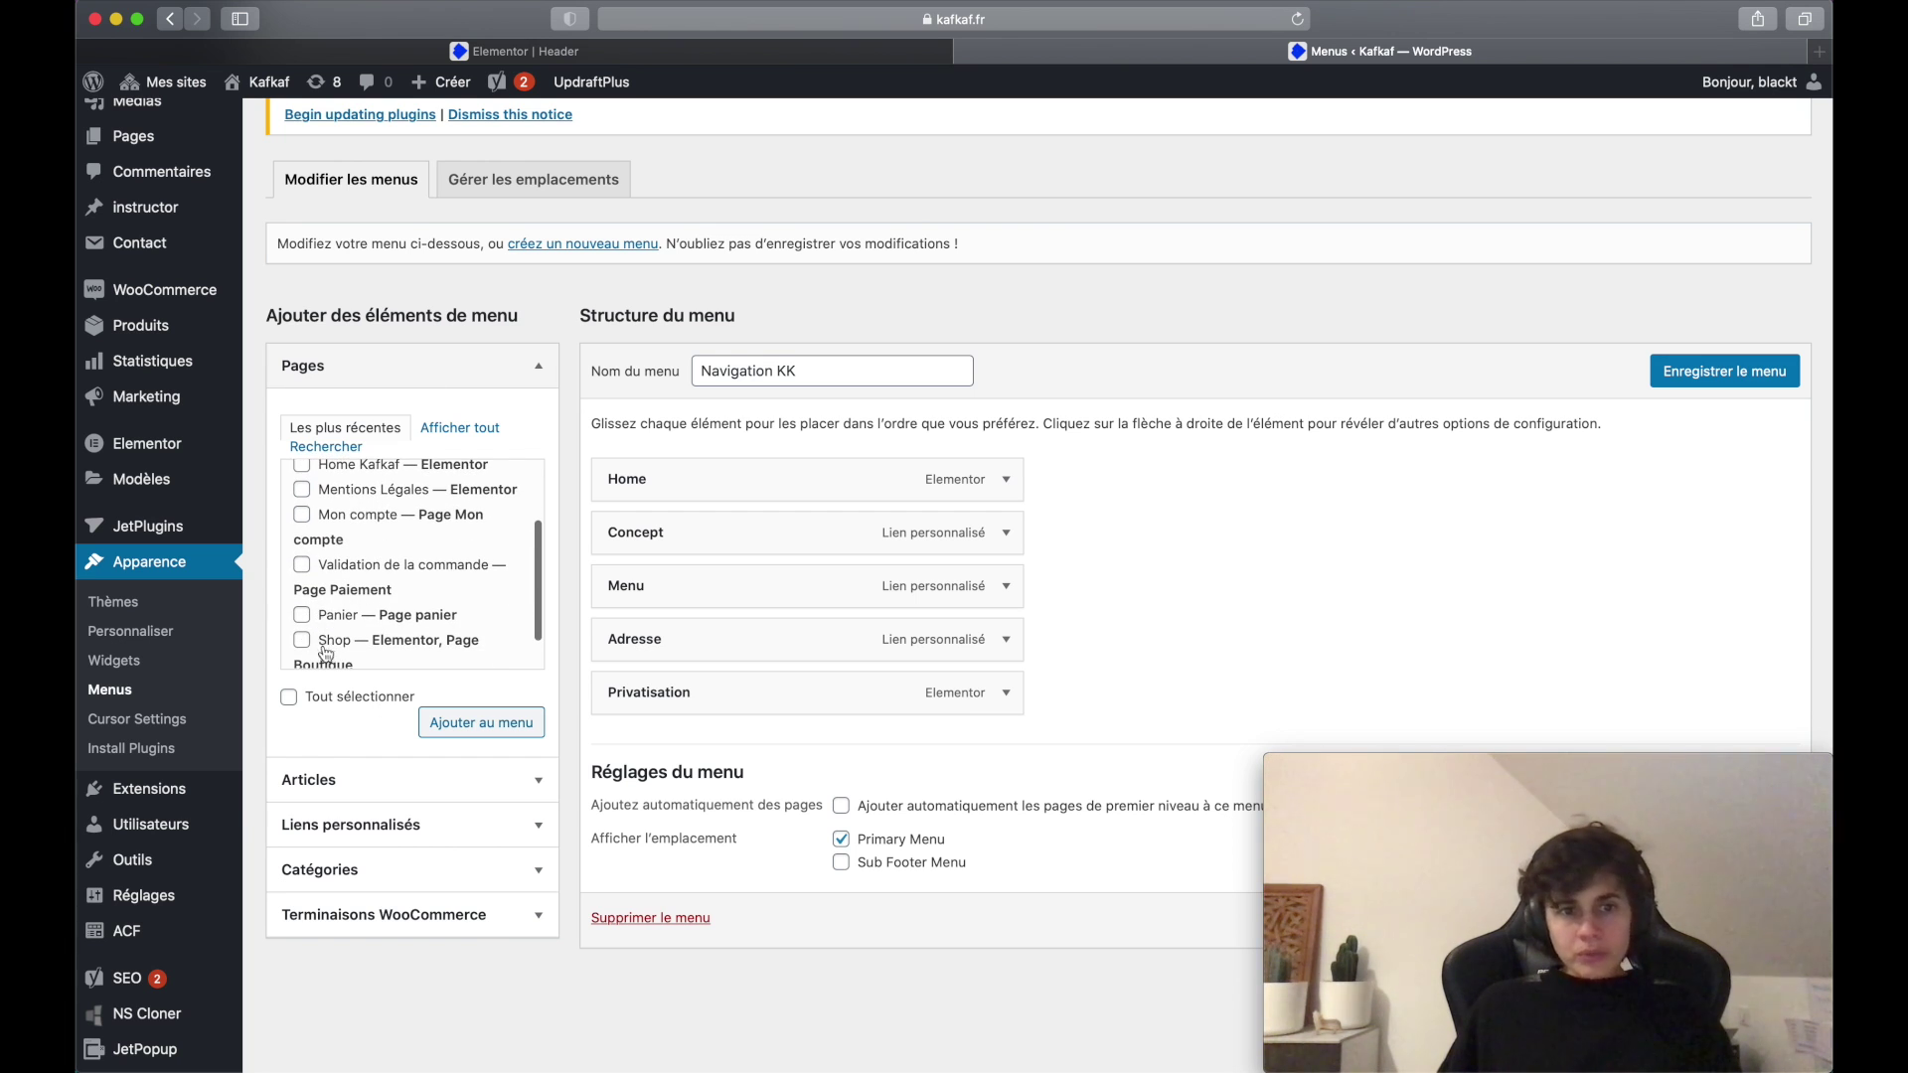
left_click(302, 641)
left_click(495, 723)
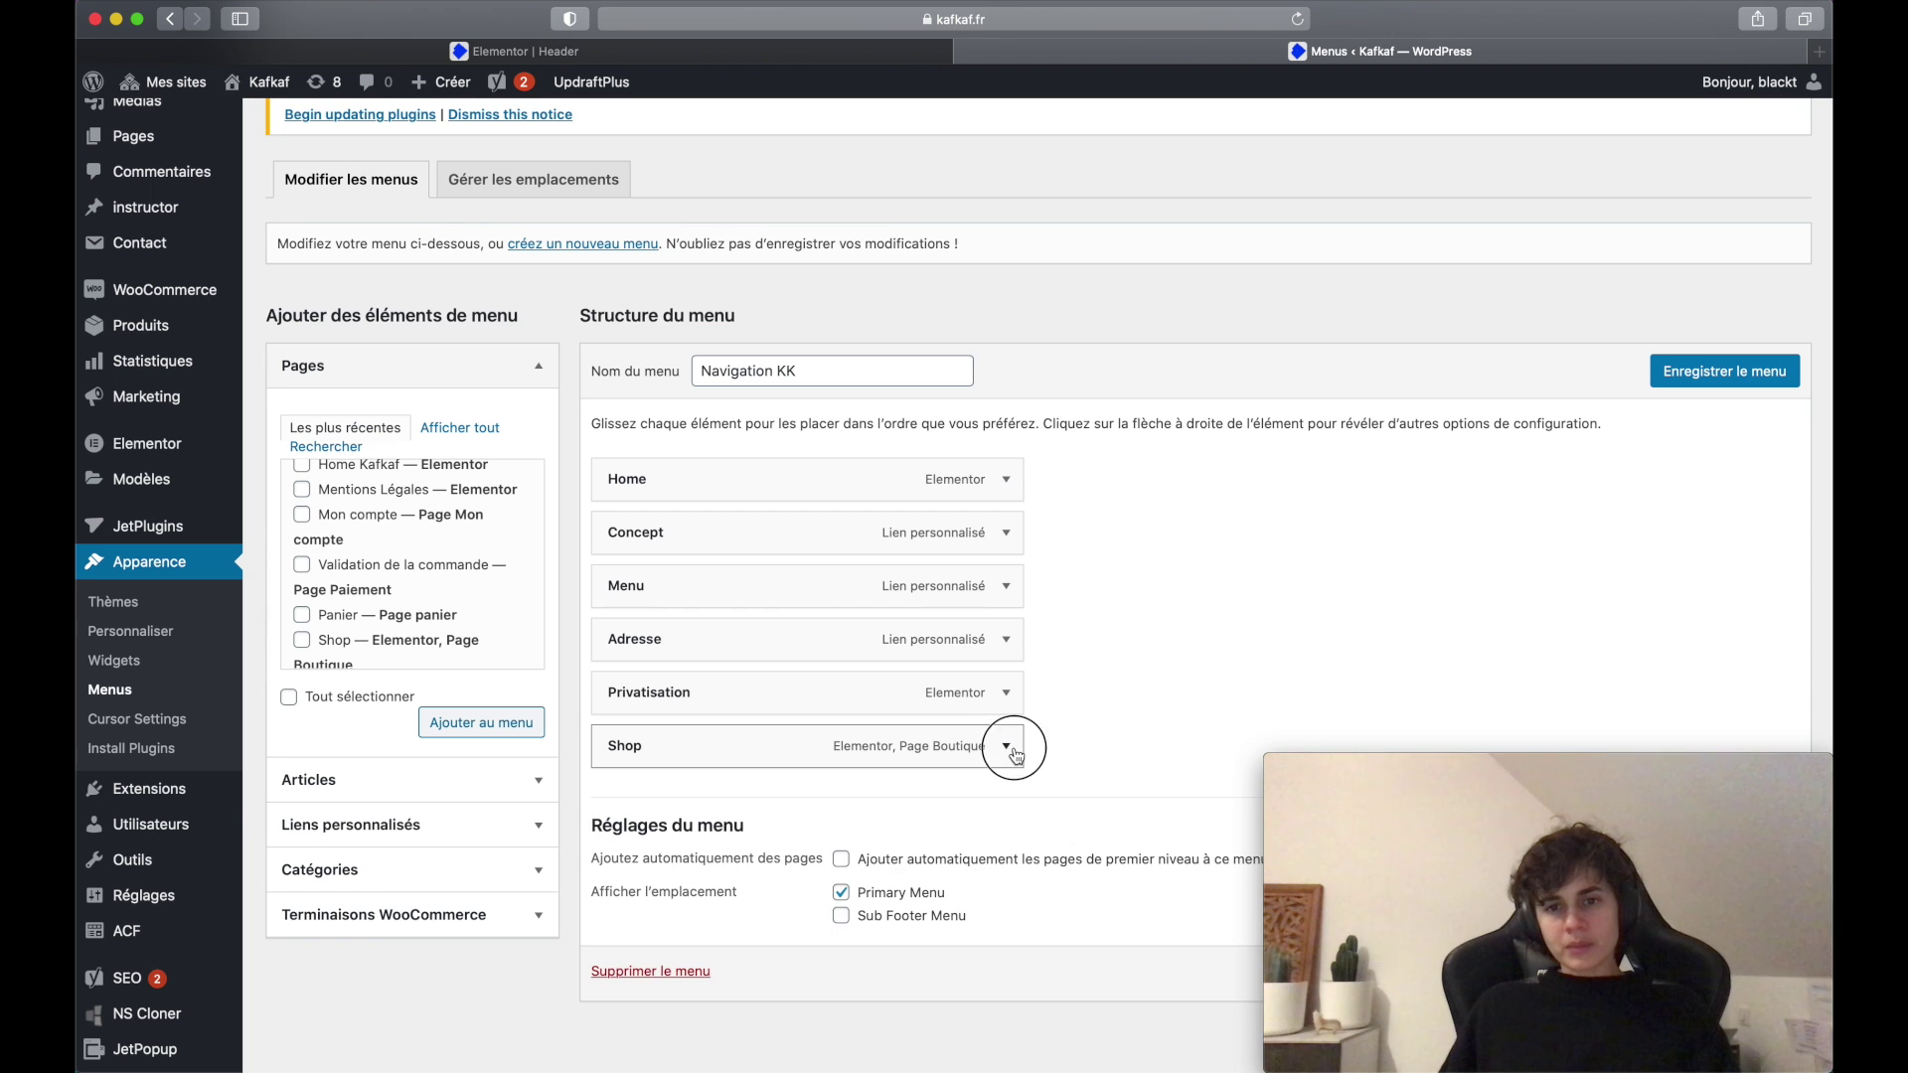
- Expand the Shop item's options in the menu structure and remove the item from the menu
left_click(1006, 746)
scroll(616, 815, "down", 4)
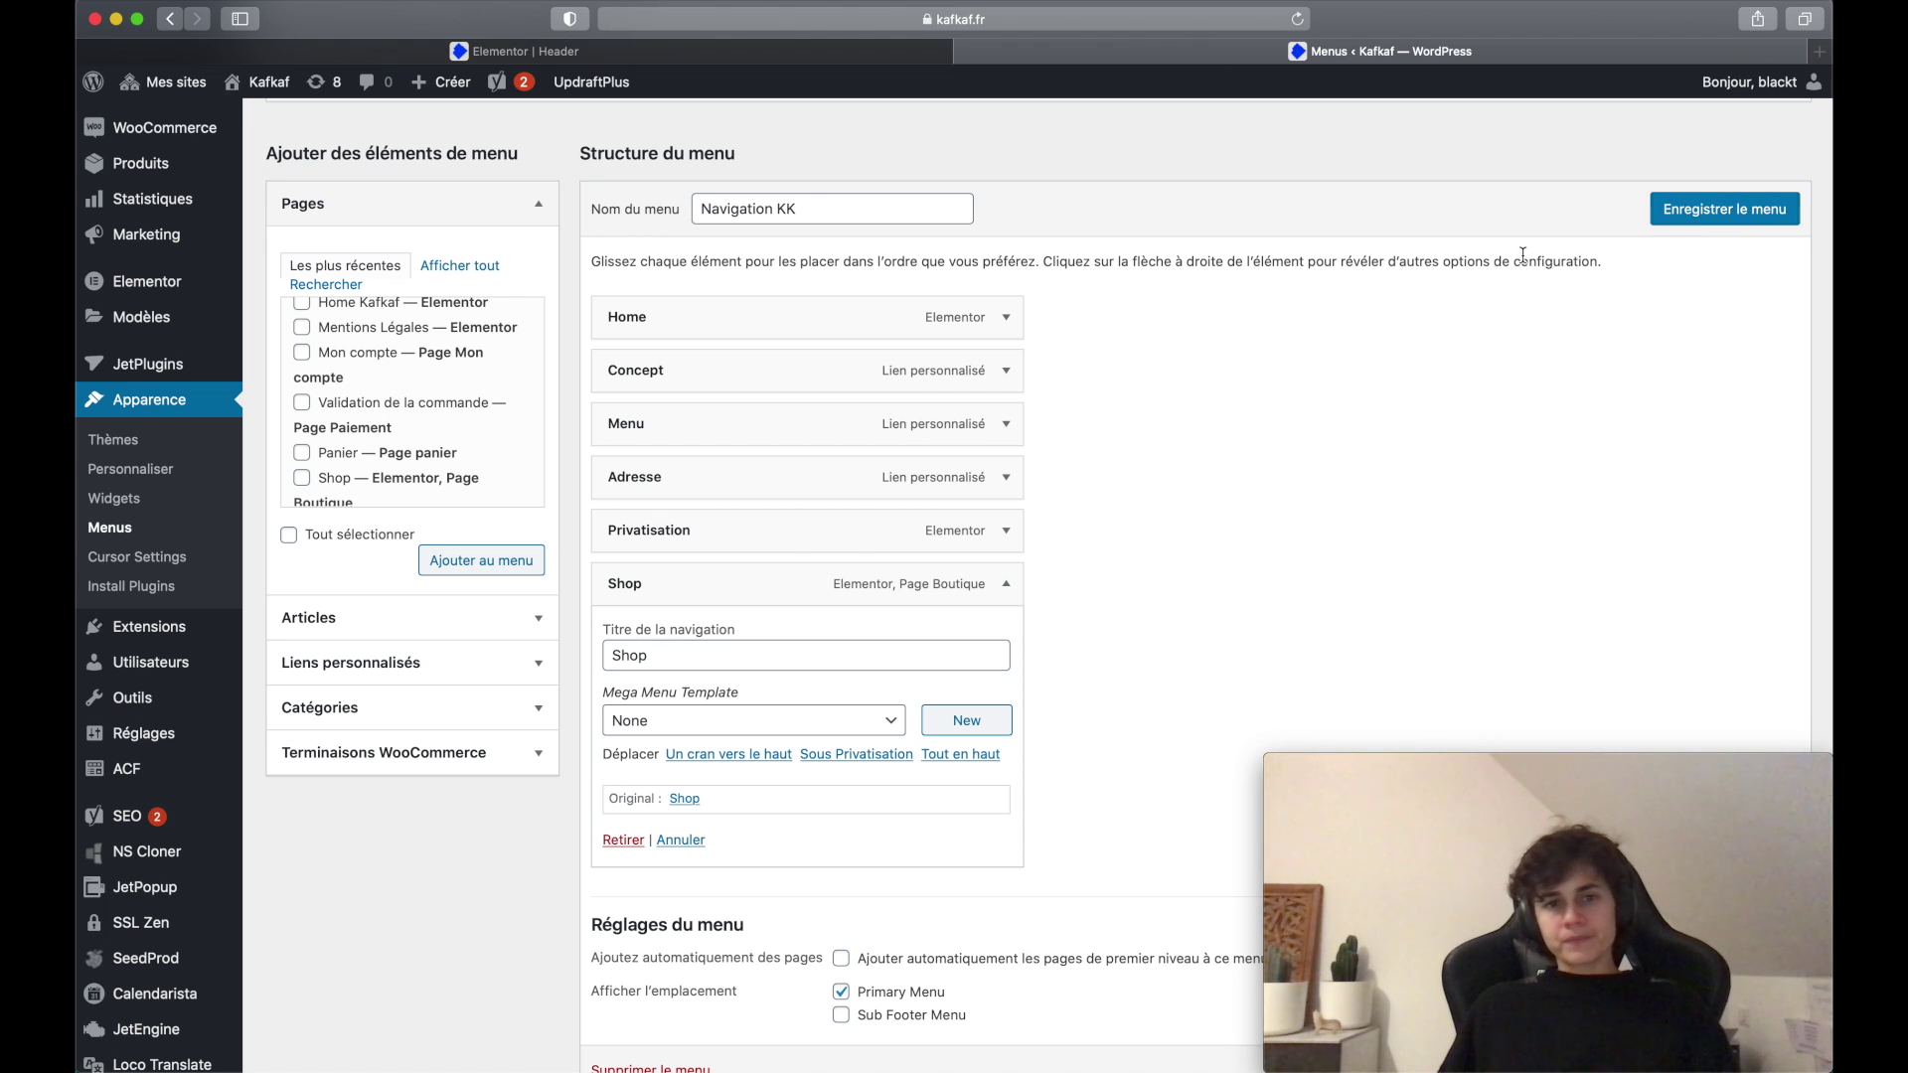
left_click(623, 840)
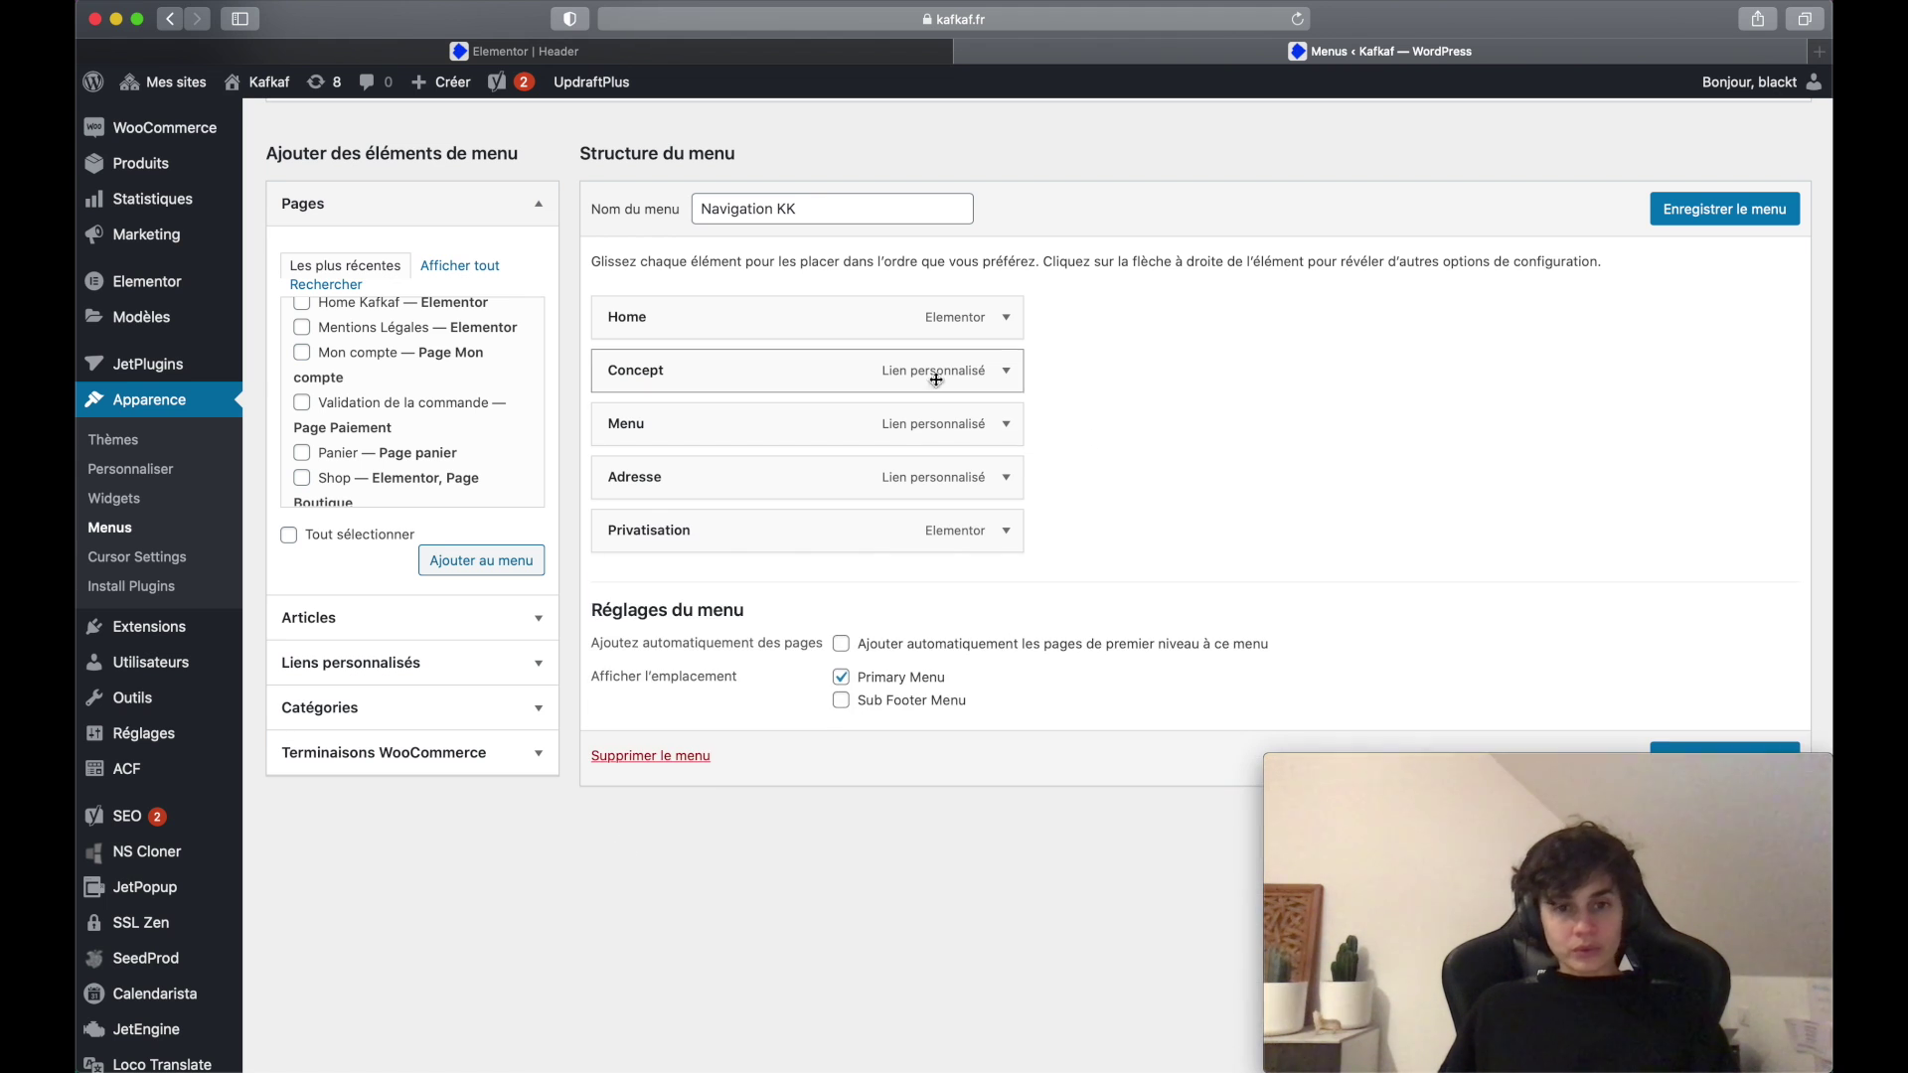
- Return from the Menus screen to the Header editor and go back to the live home page
scroll(863, 359, "up", 2)
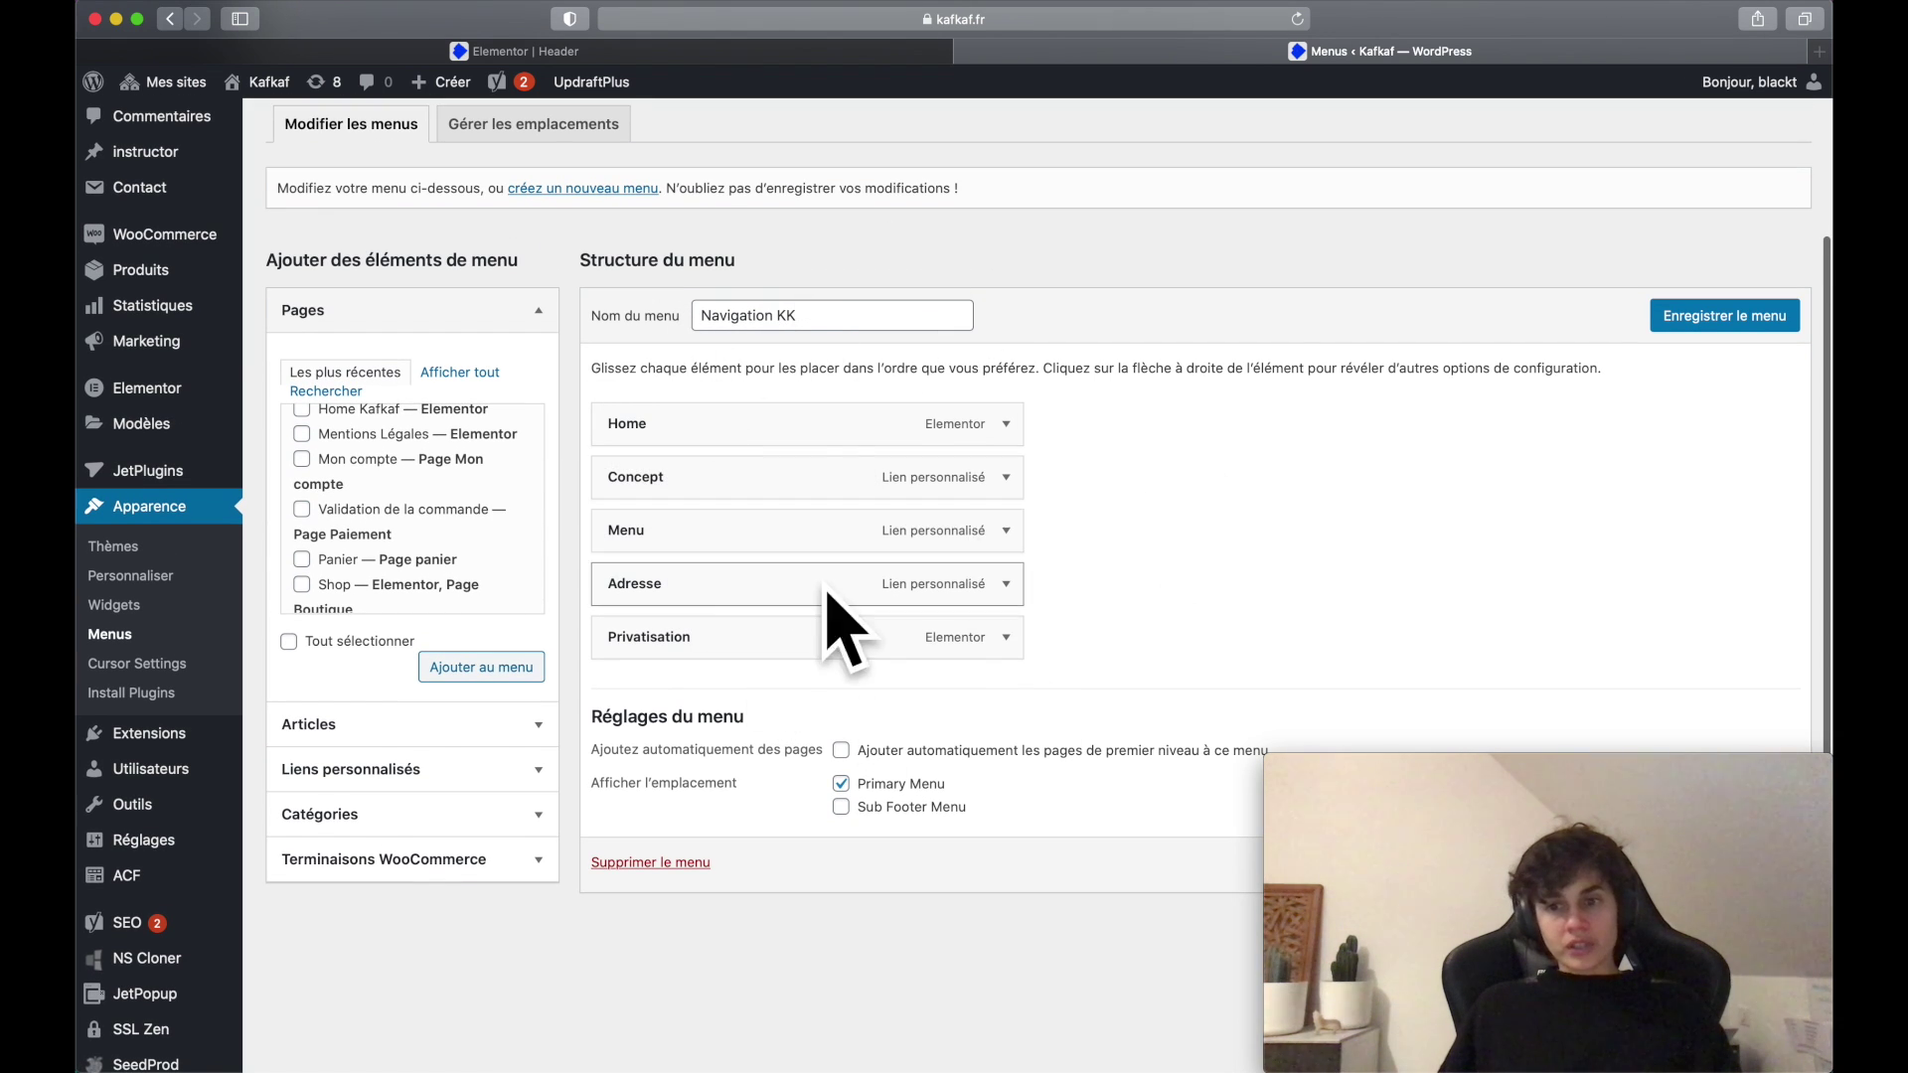
scroll(894, 518, "up", 5)
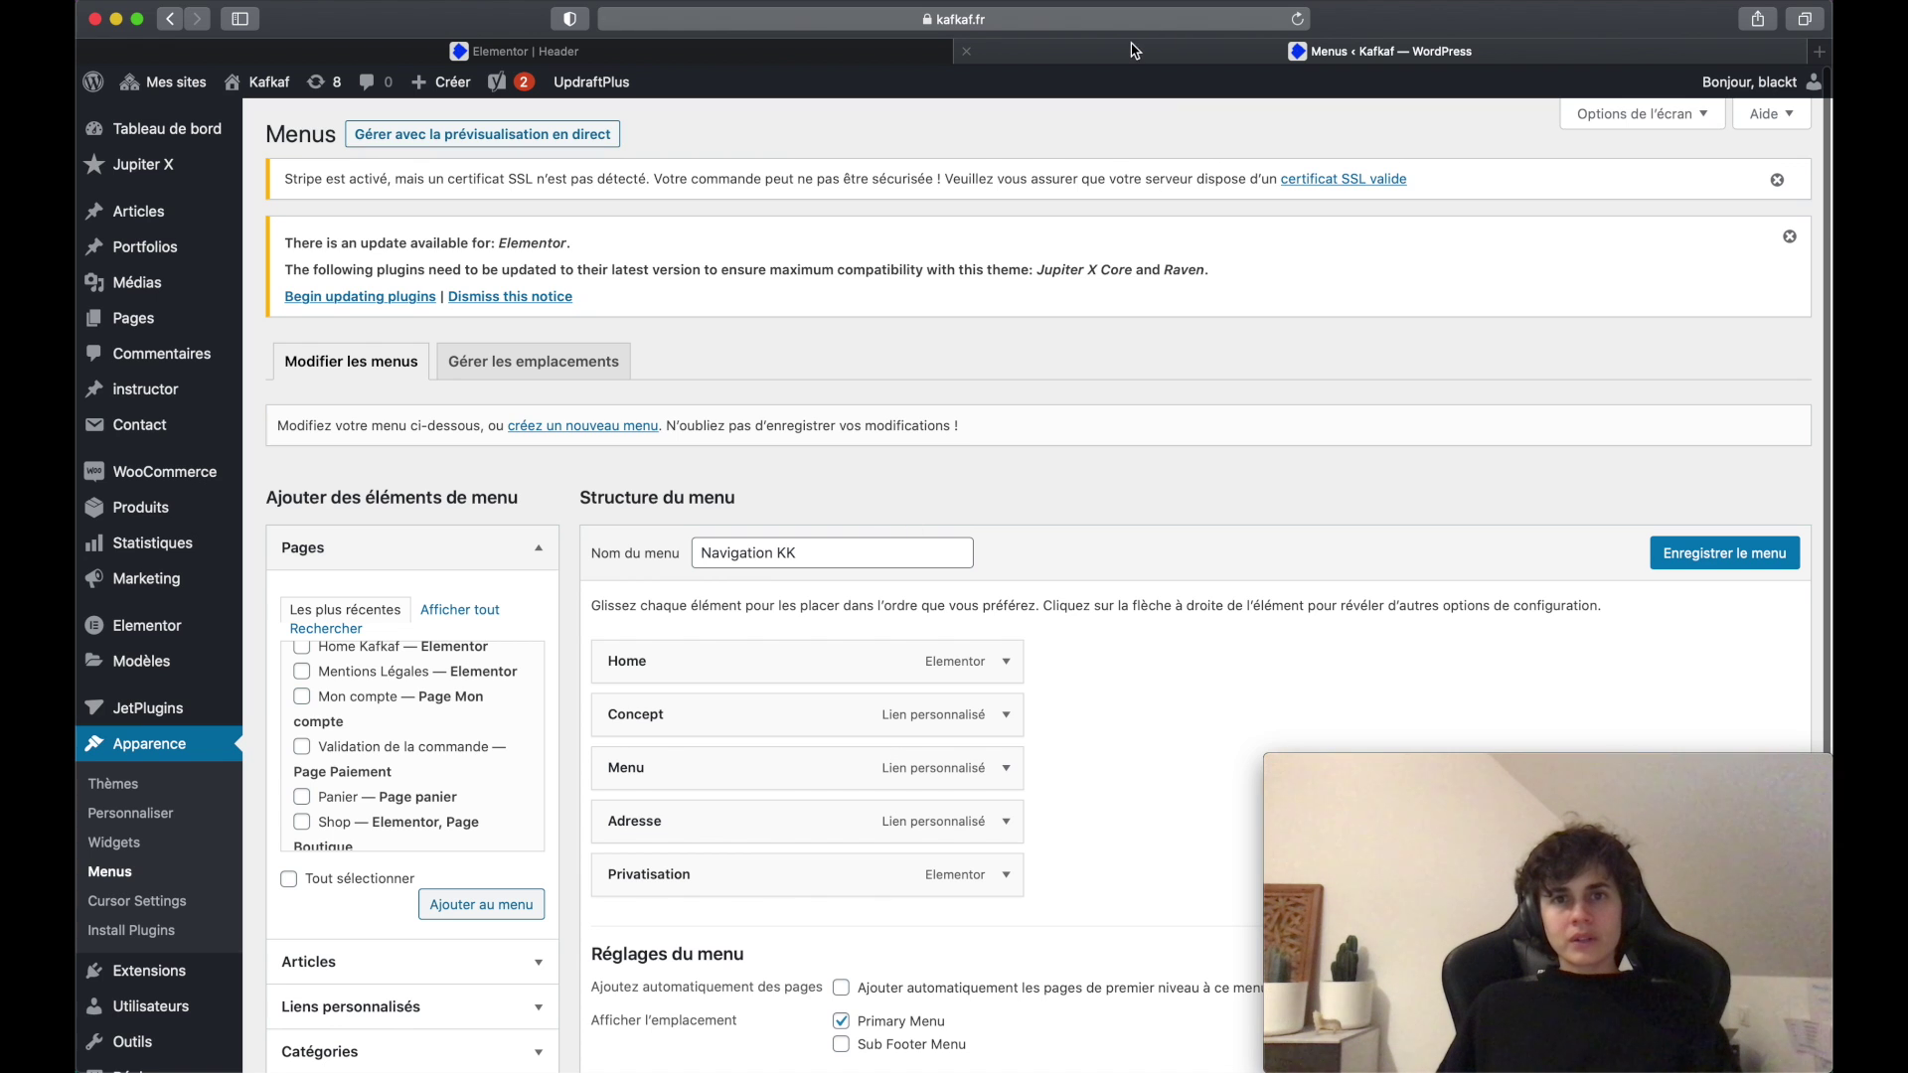
left_click(702, 55)
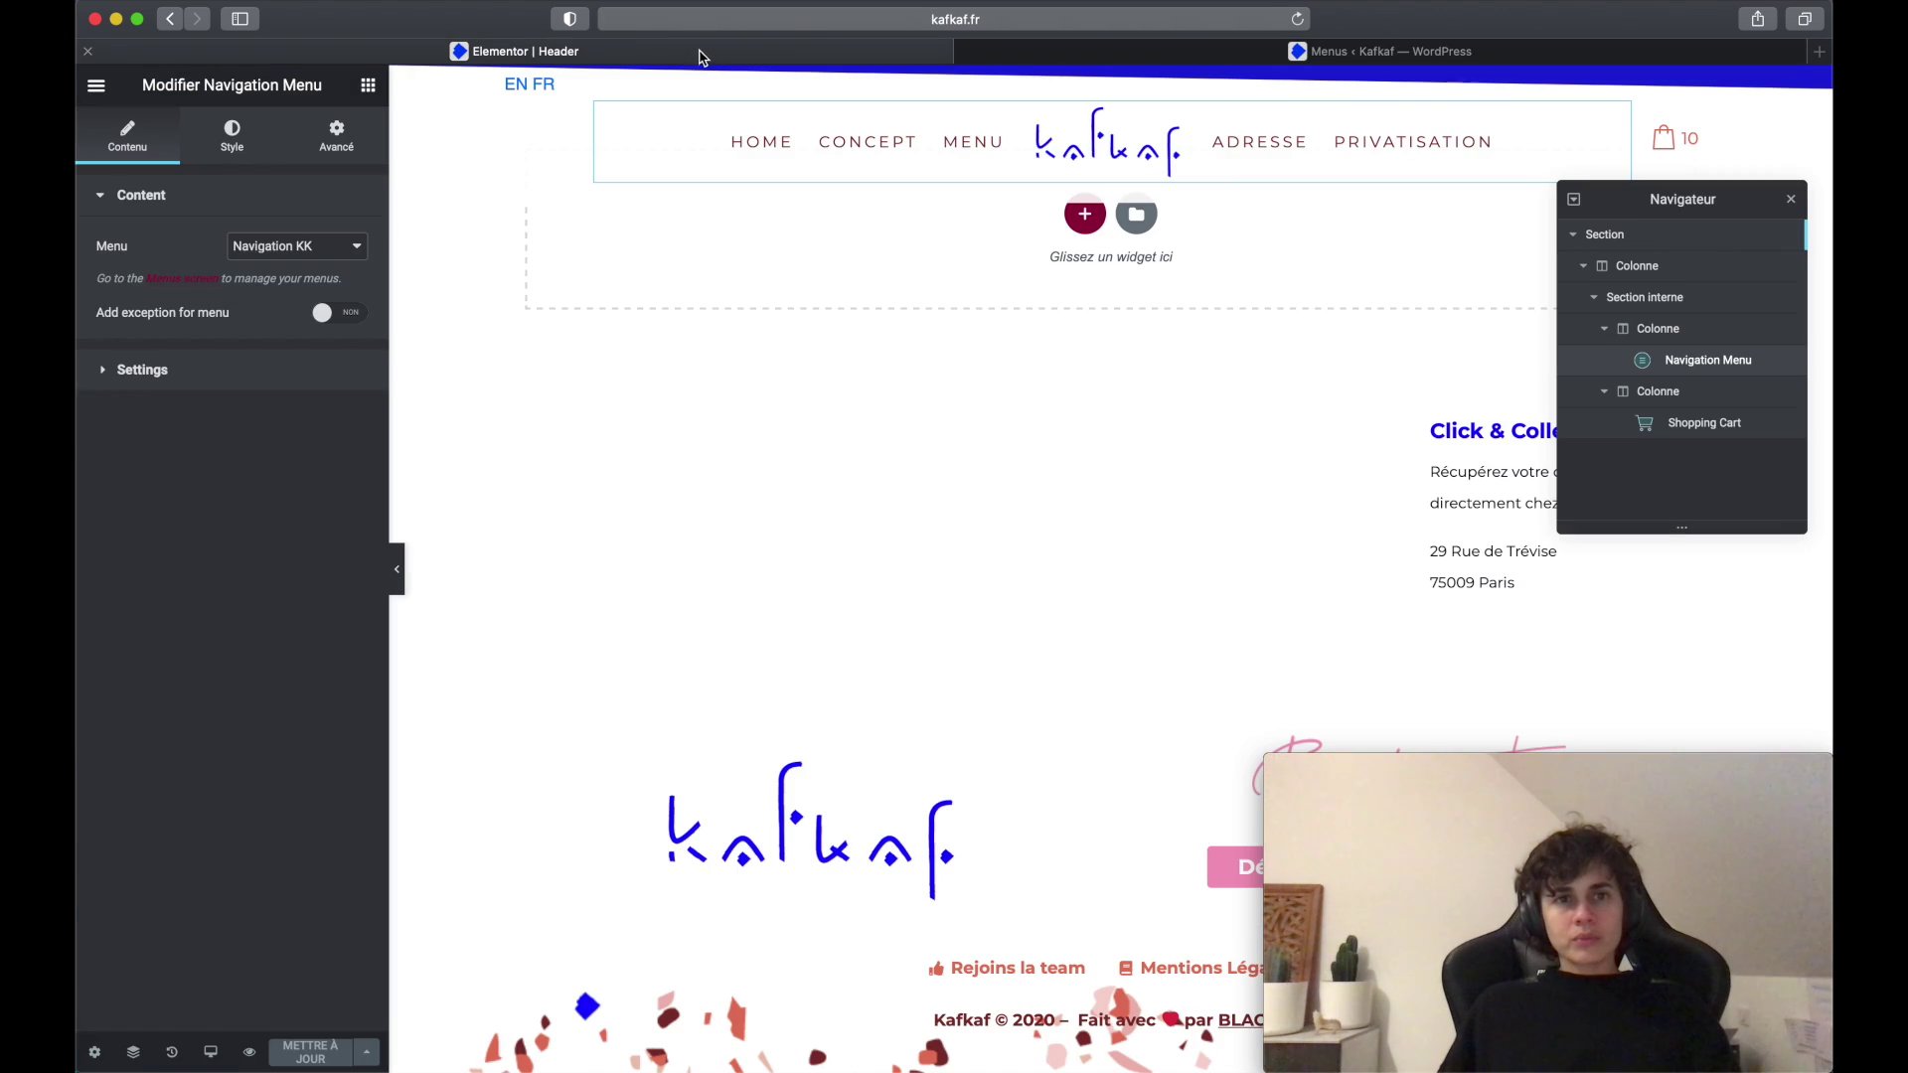
left_click(165, 19)
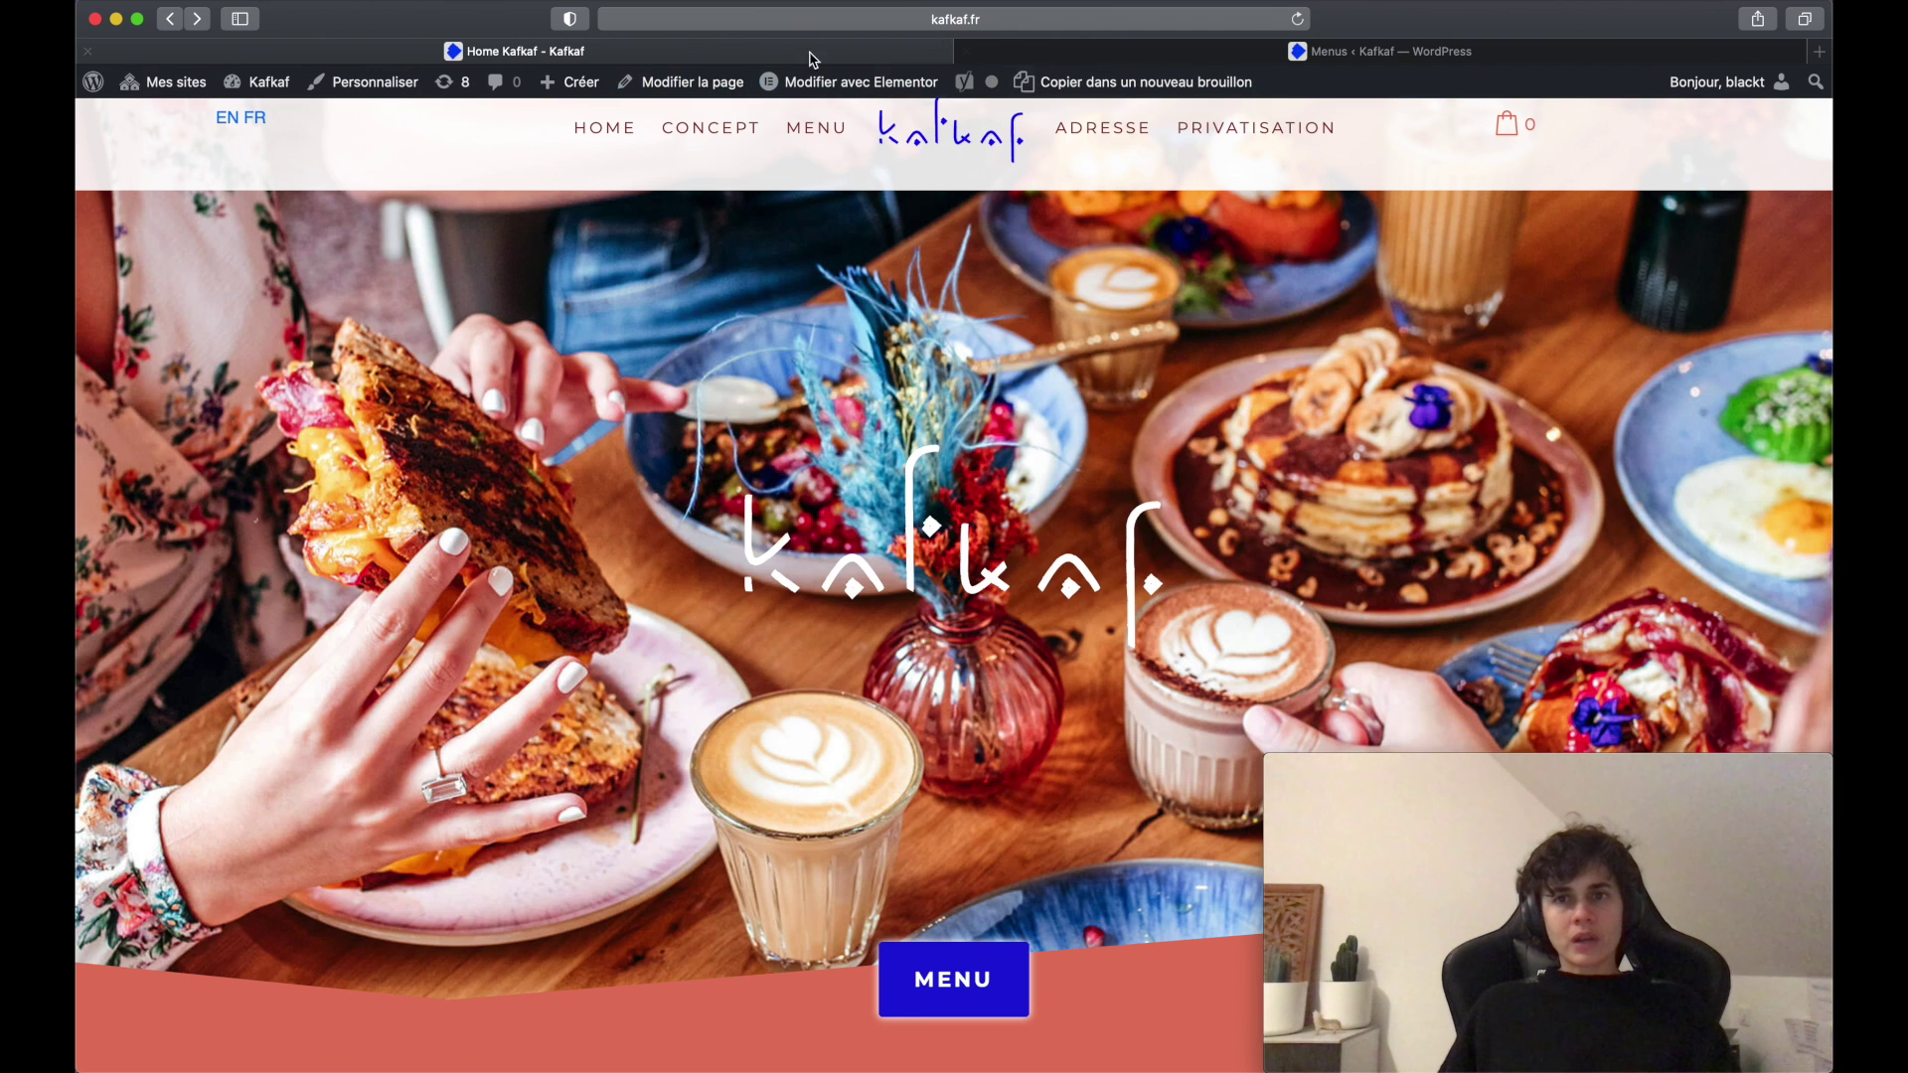
- Open the Footer template directly in Elementor and return to the home page
mouse_move(825, 84)
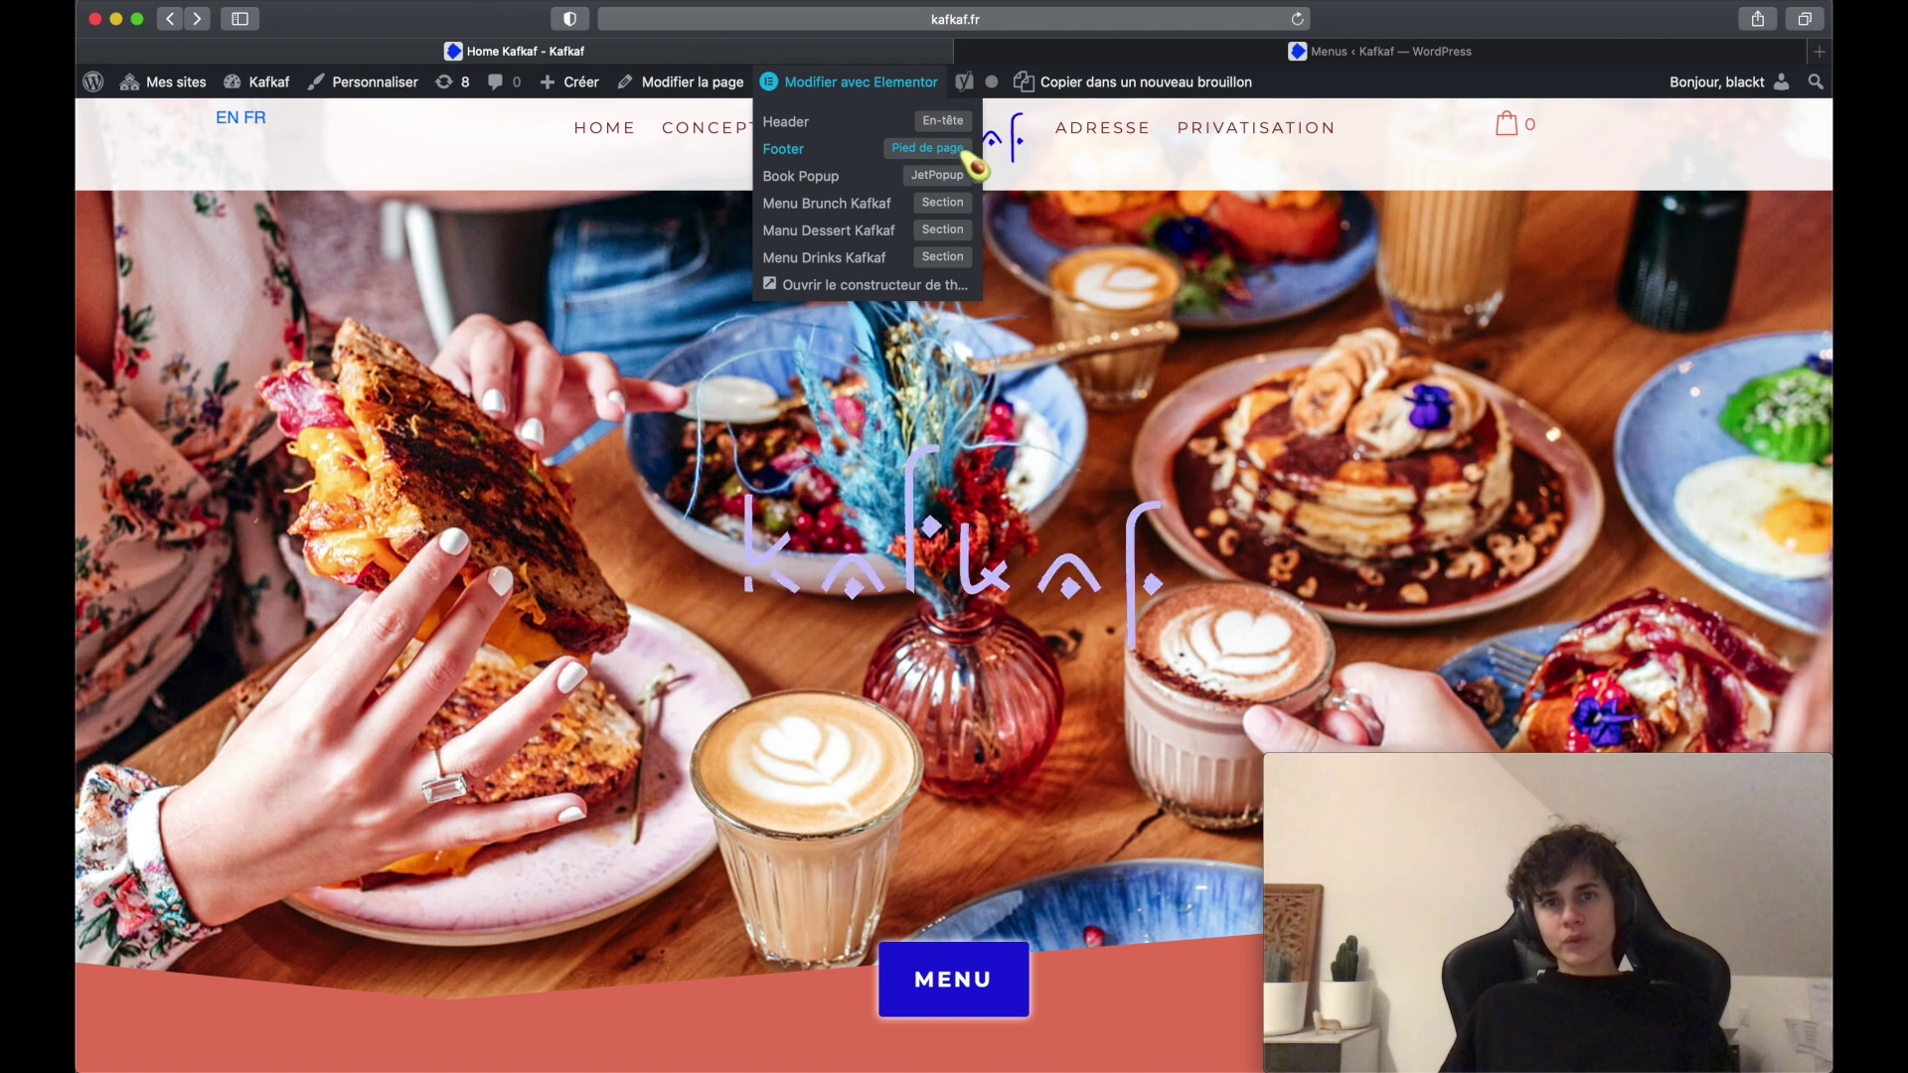
left_click(937, 151)
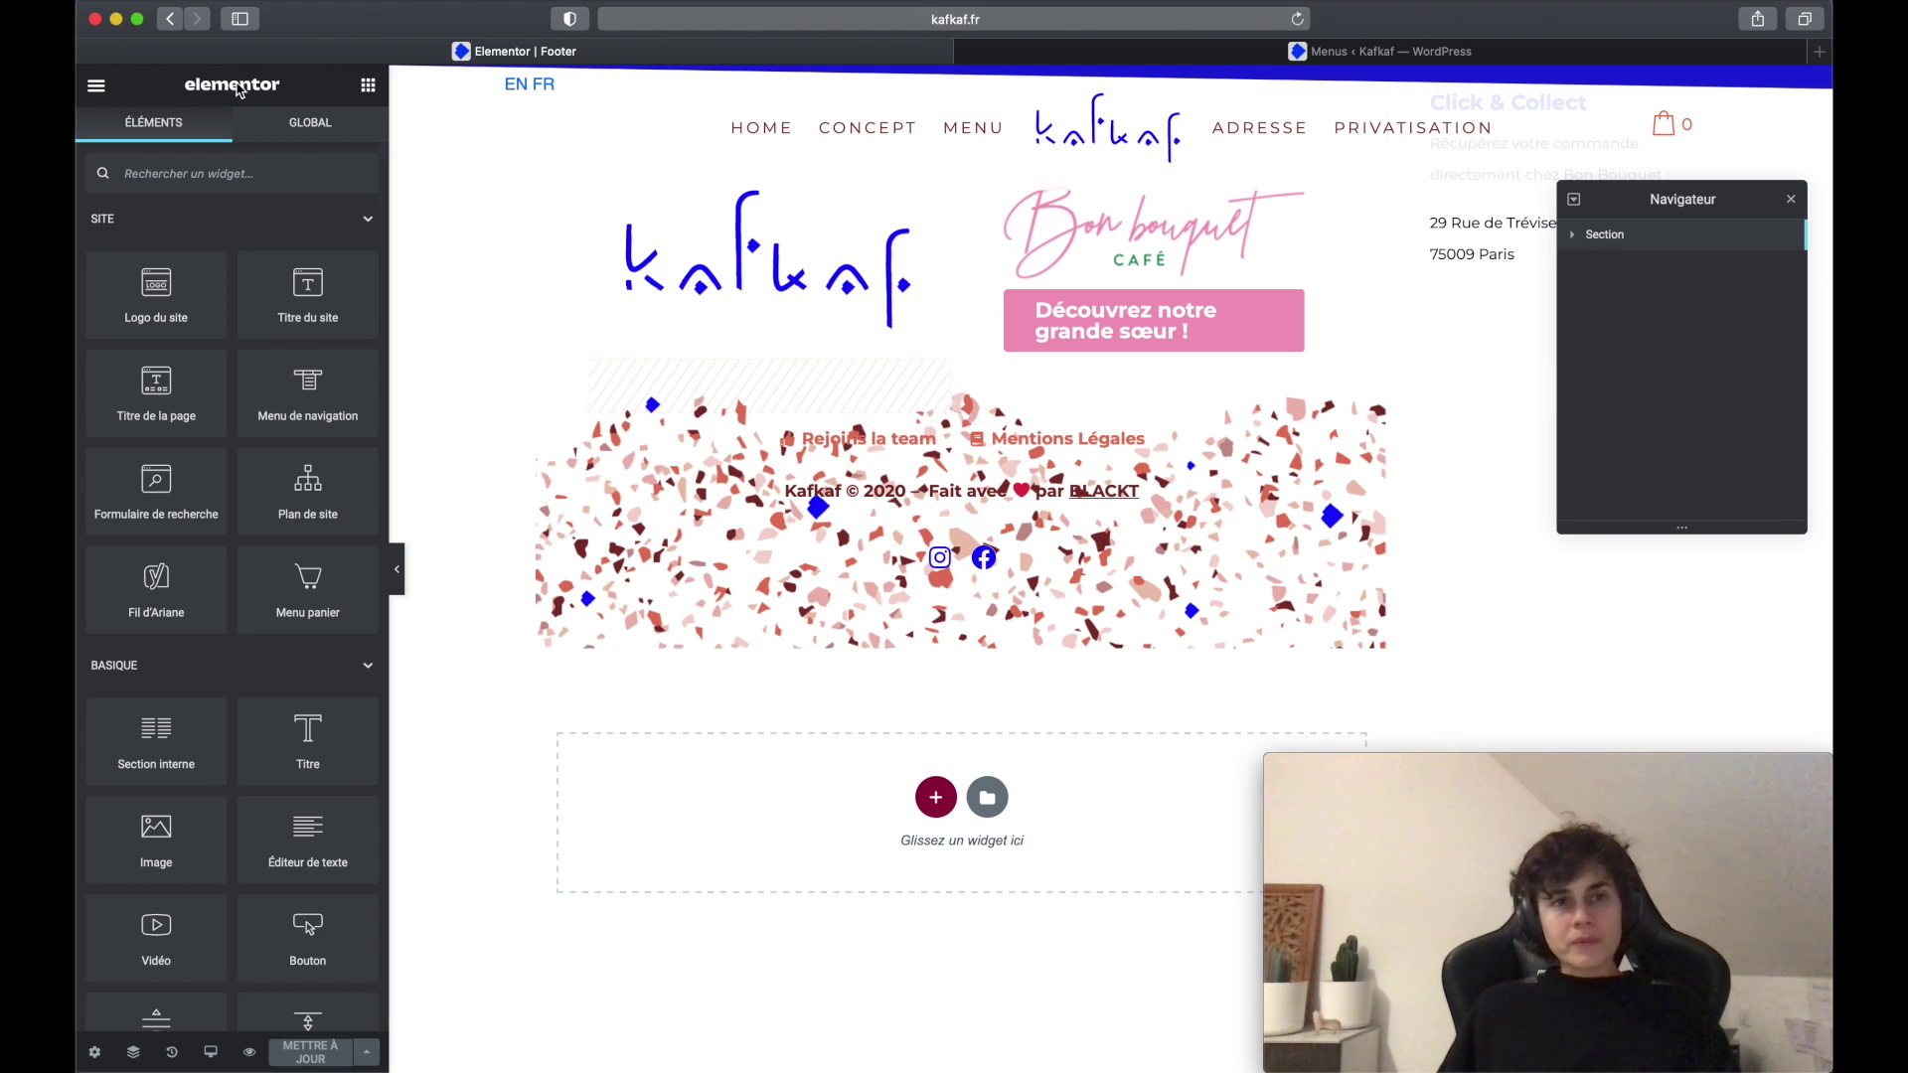
left_click(171, 20)
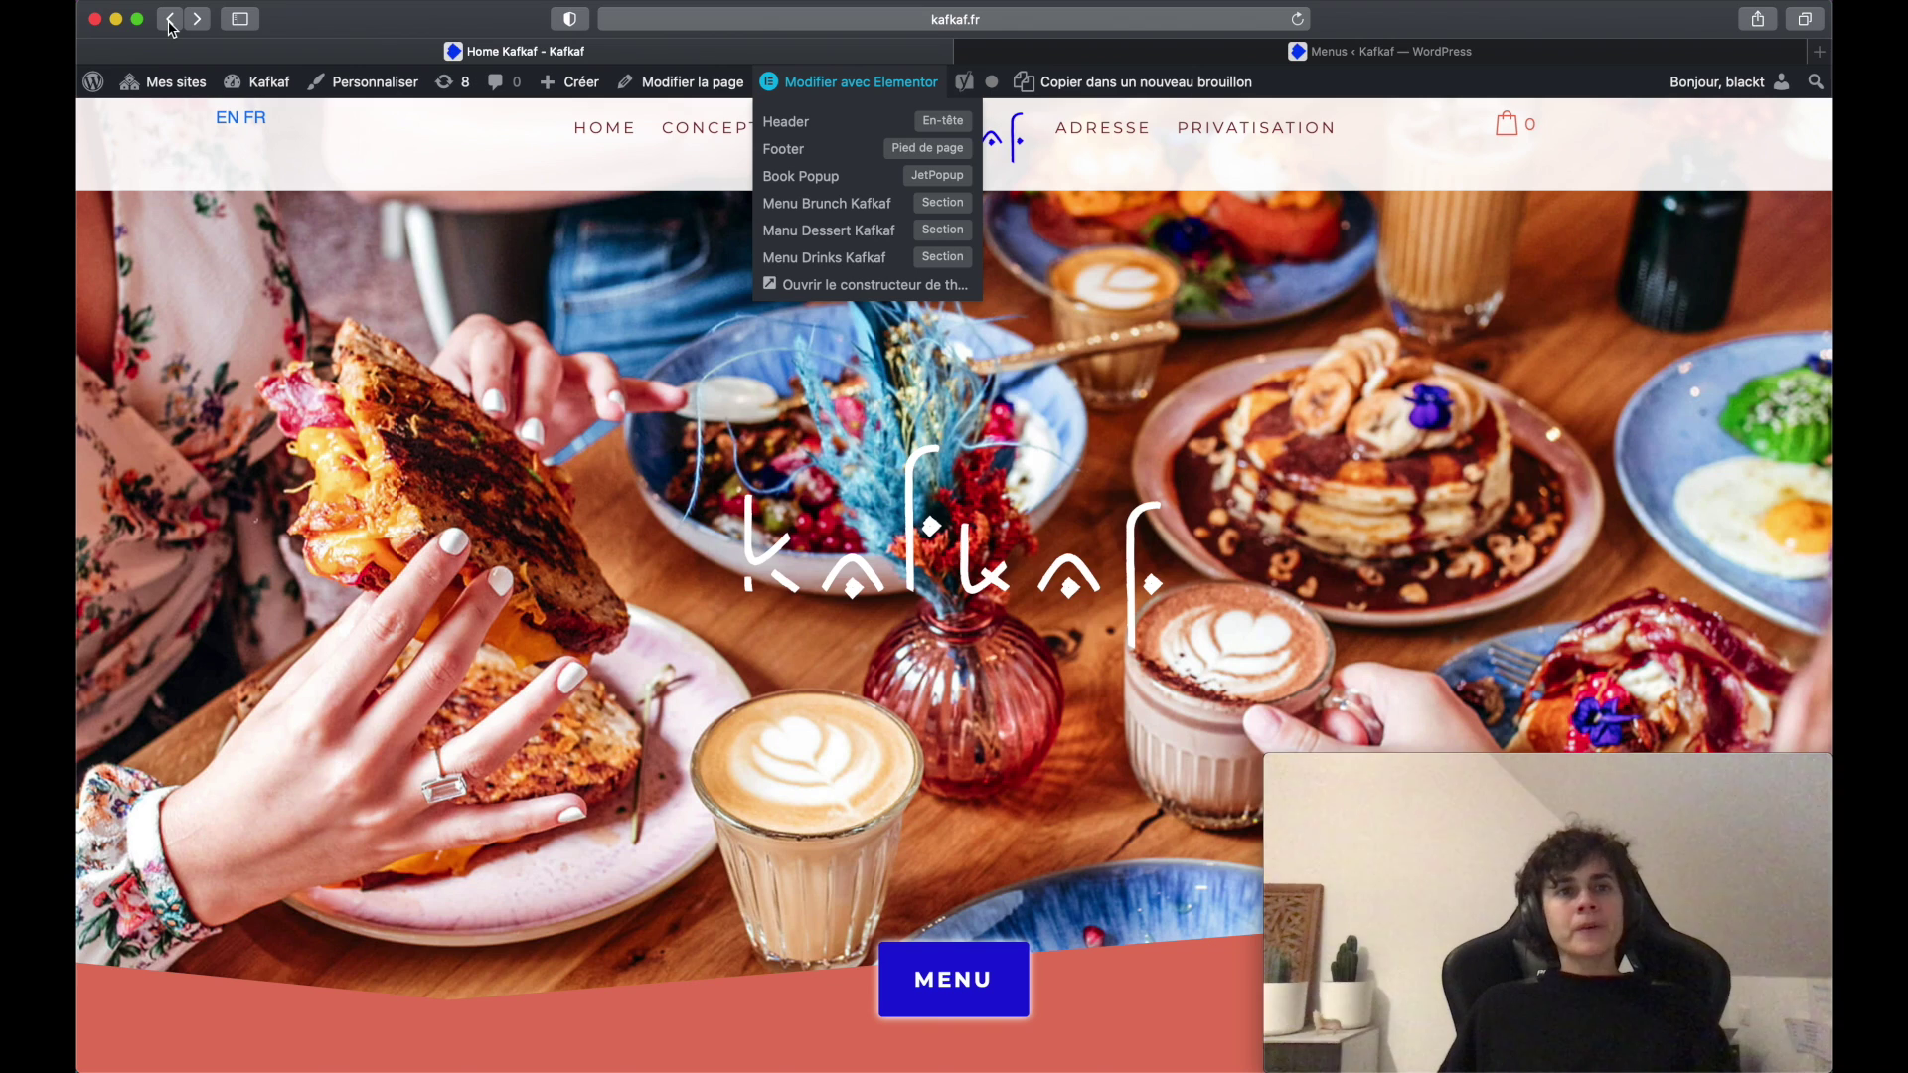
- Open the Home Kafkaf page in Elementor and switch to editing the footer from within the page
left_click(852, 87)
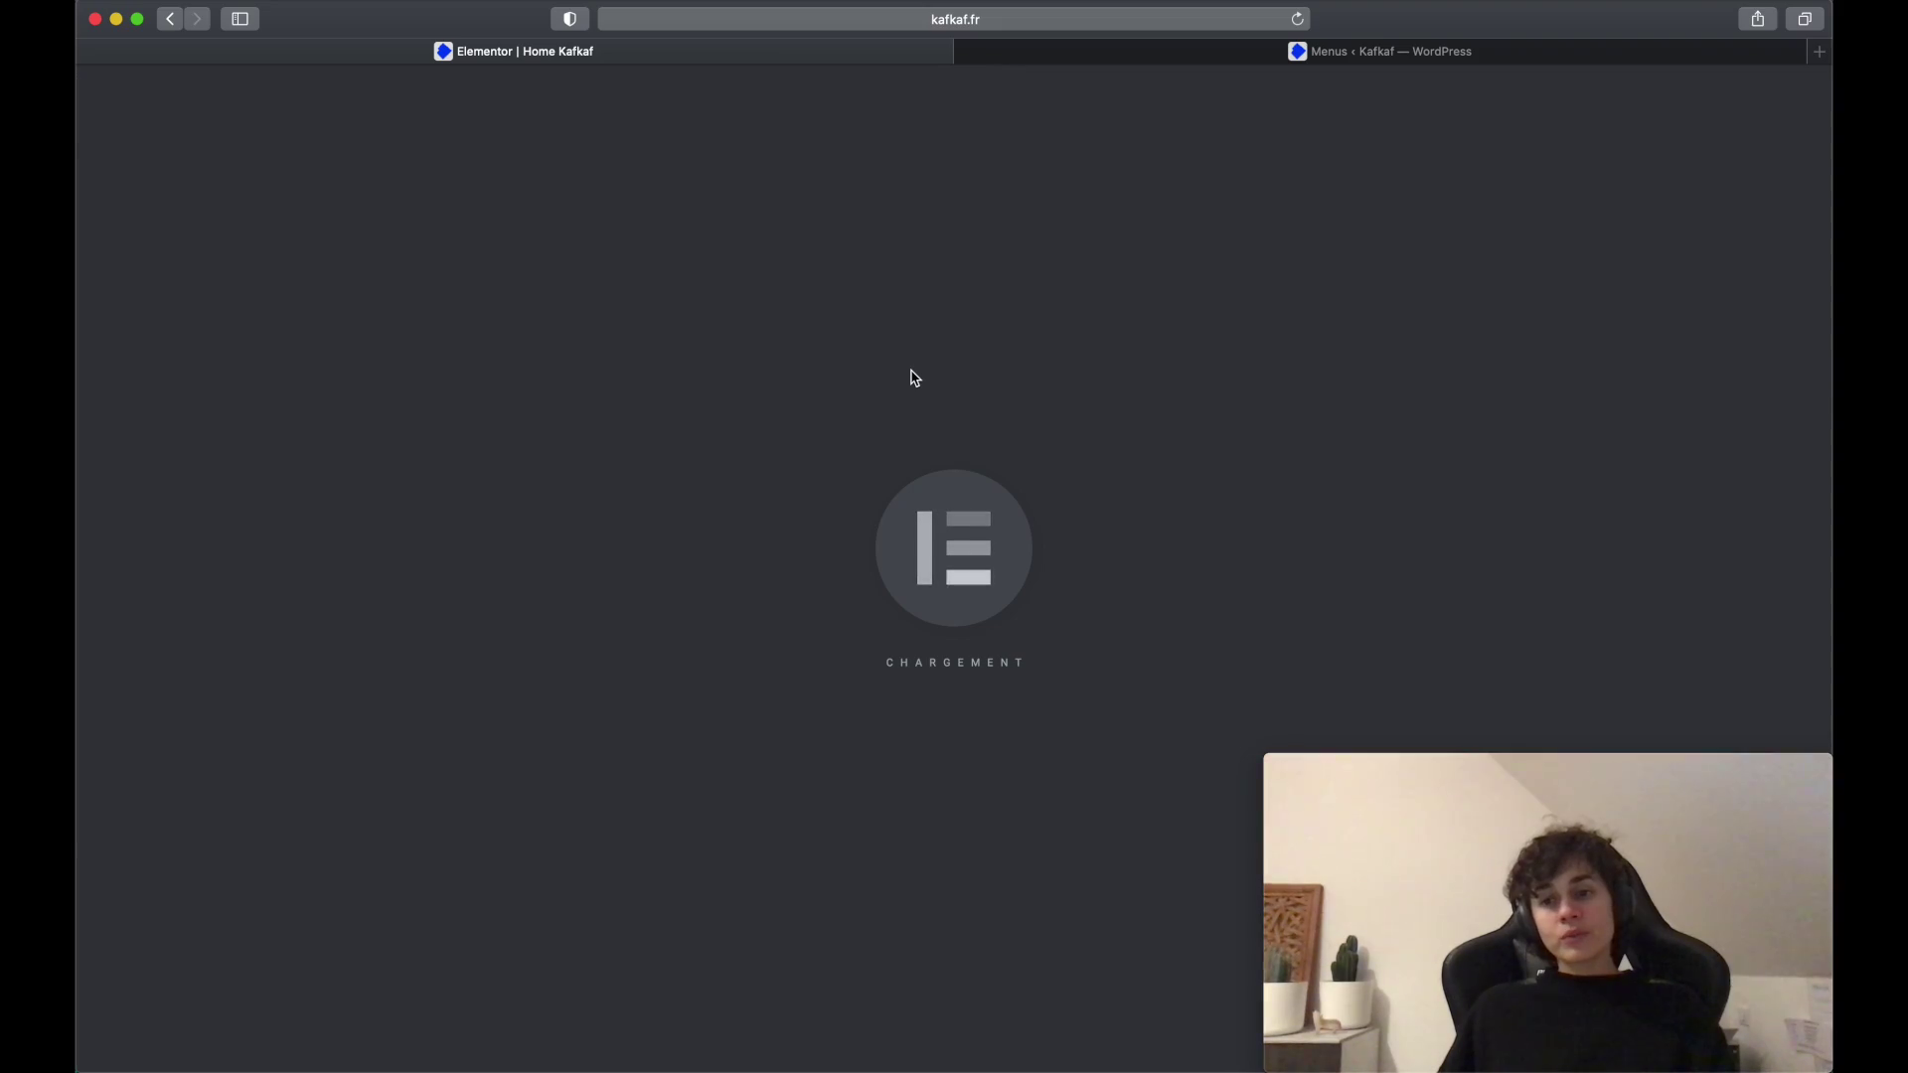
scroll(934, 383, "down", 20)
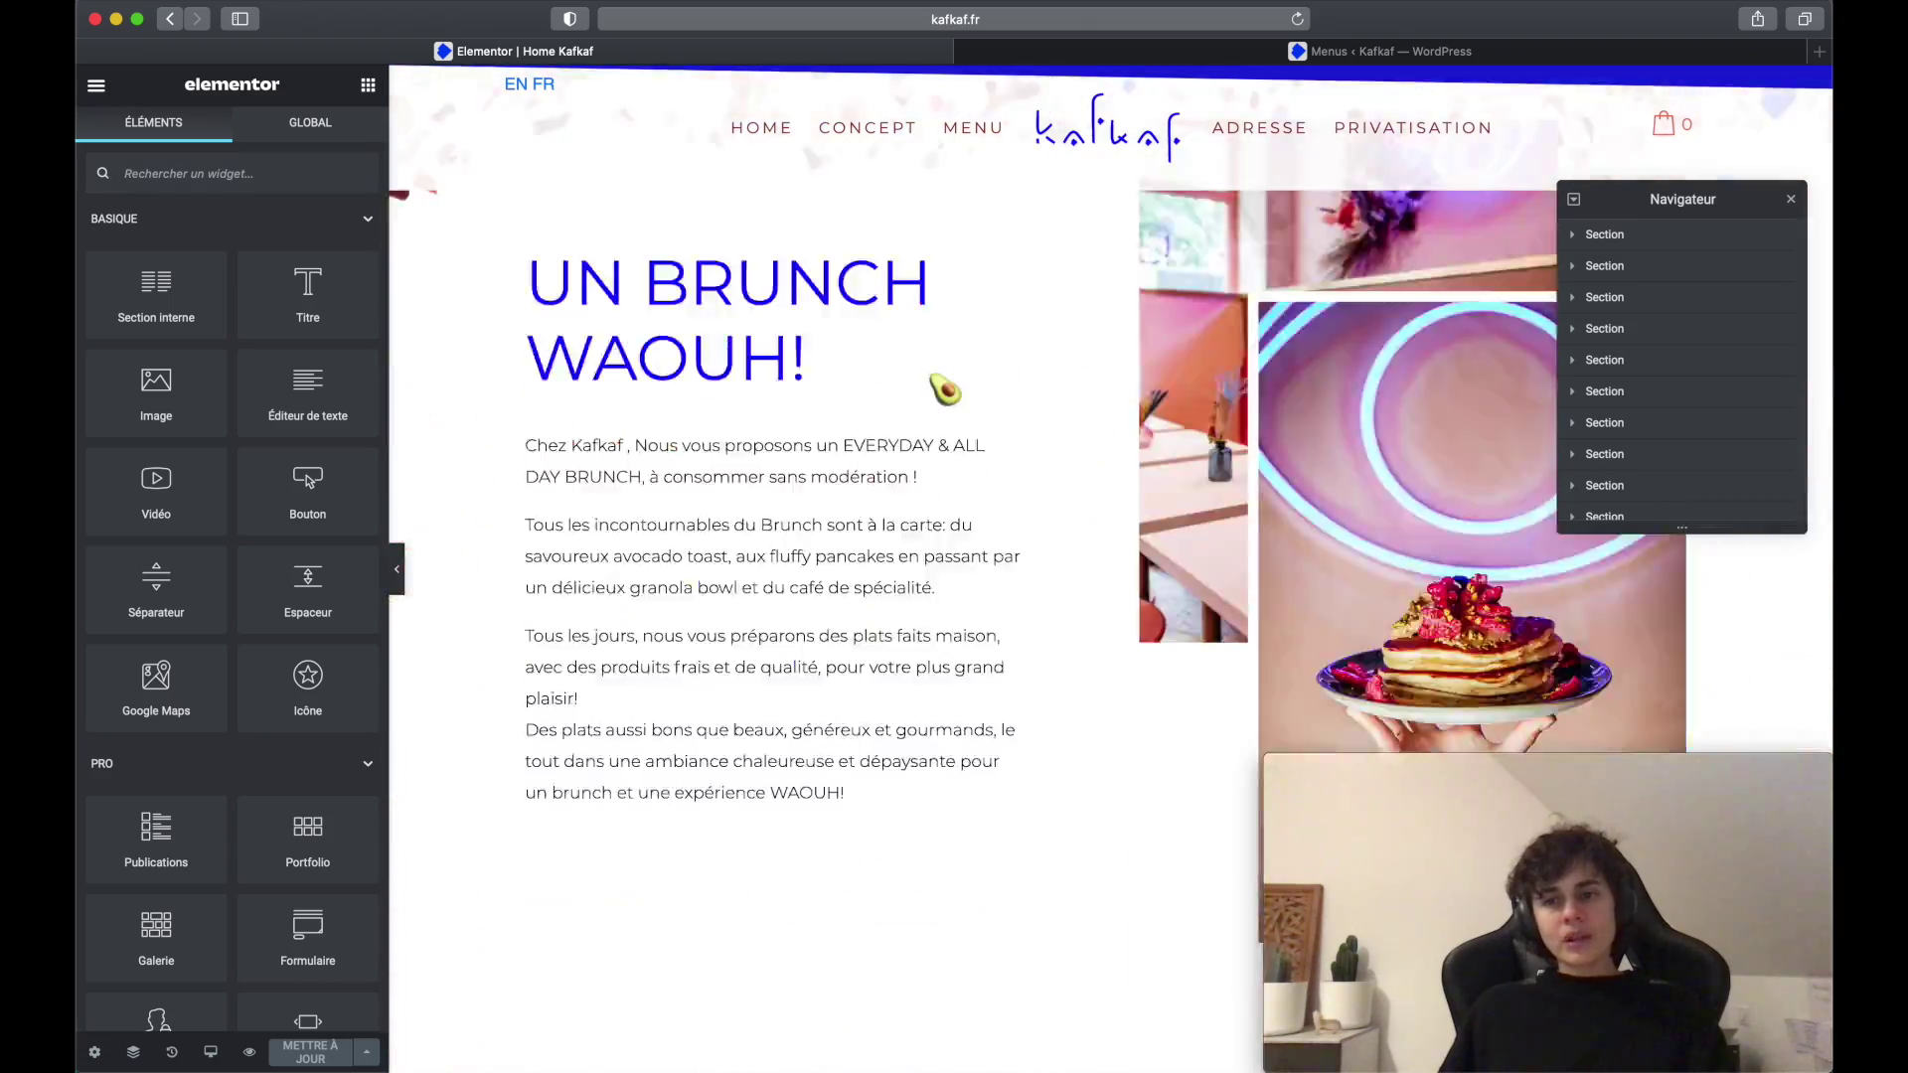
scroll(944, 390, "down", 5)
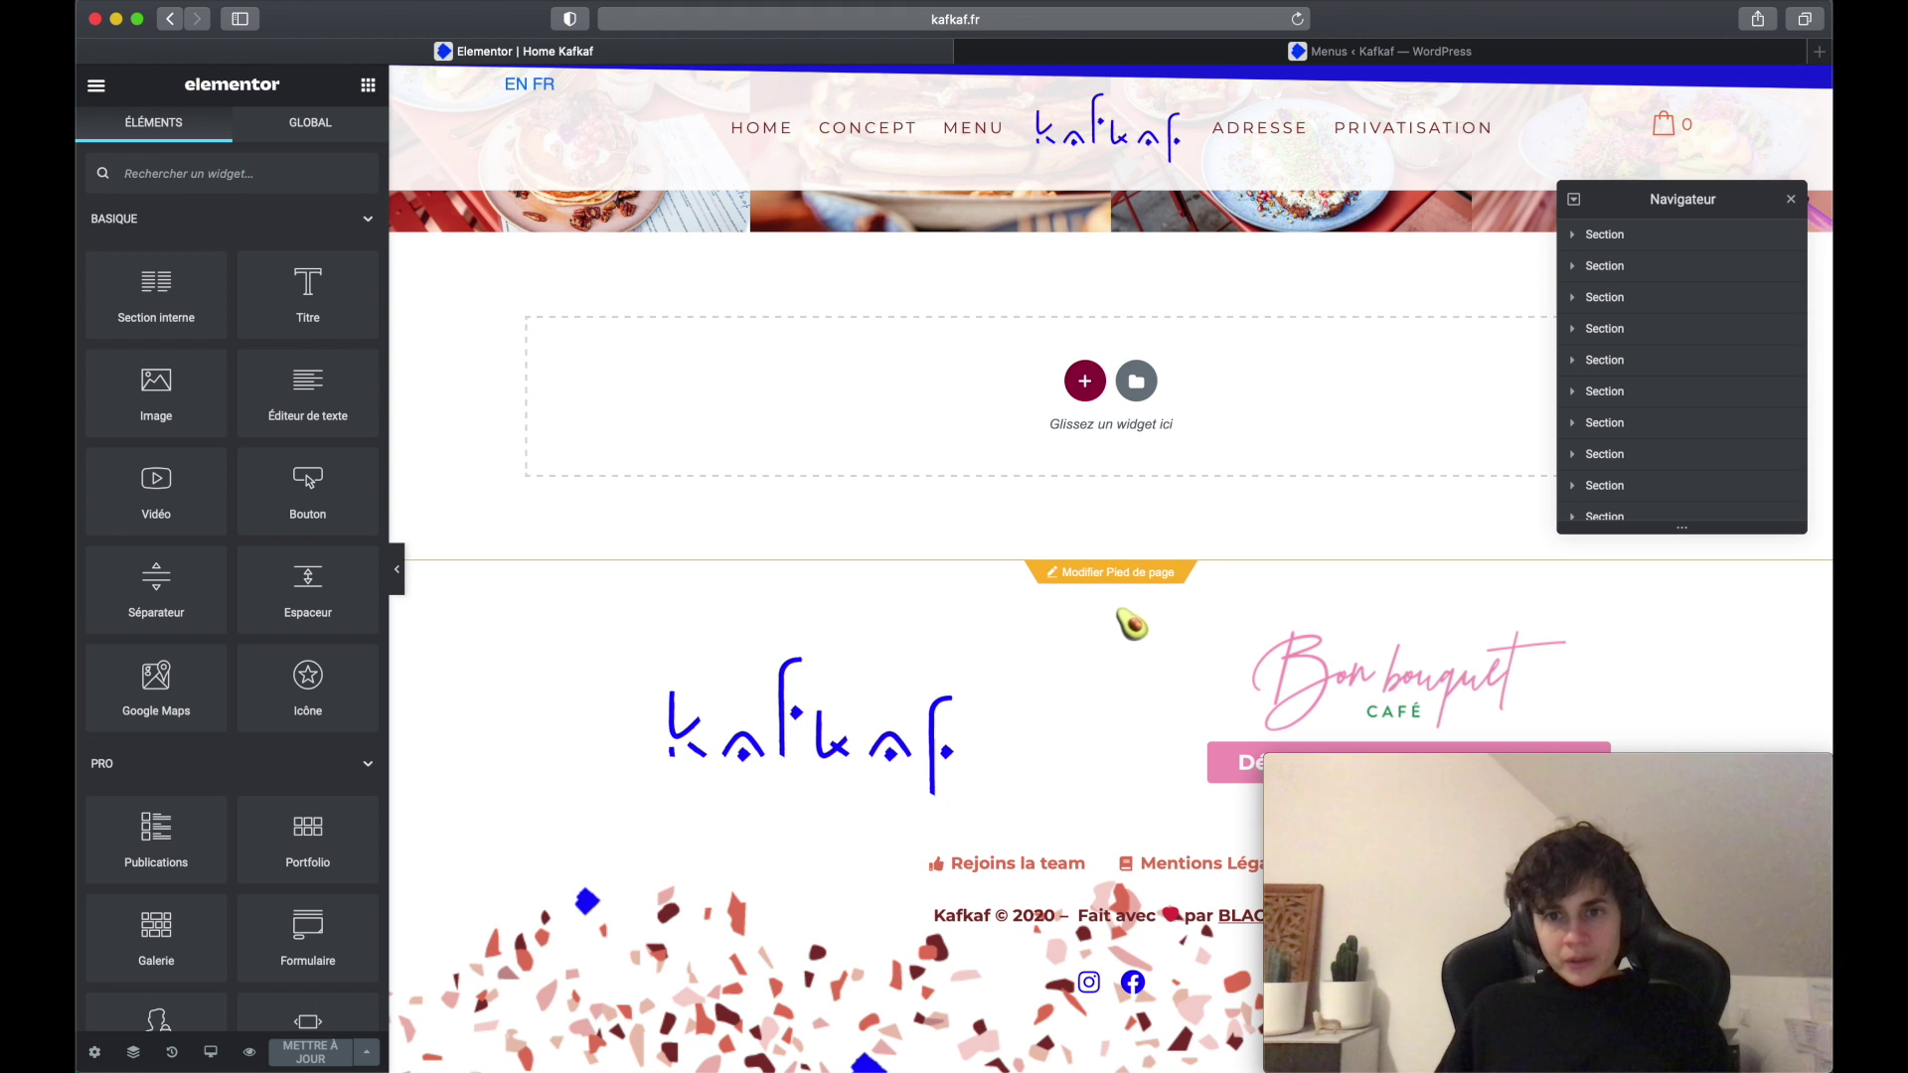
left_click(1147, 581)
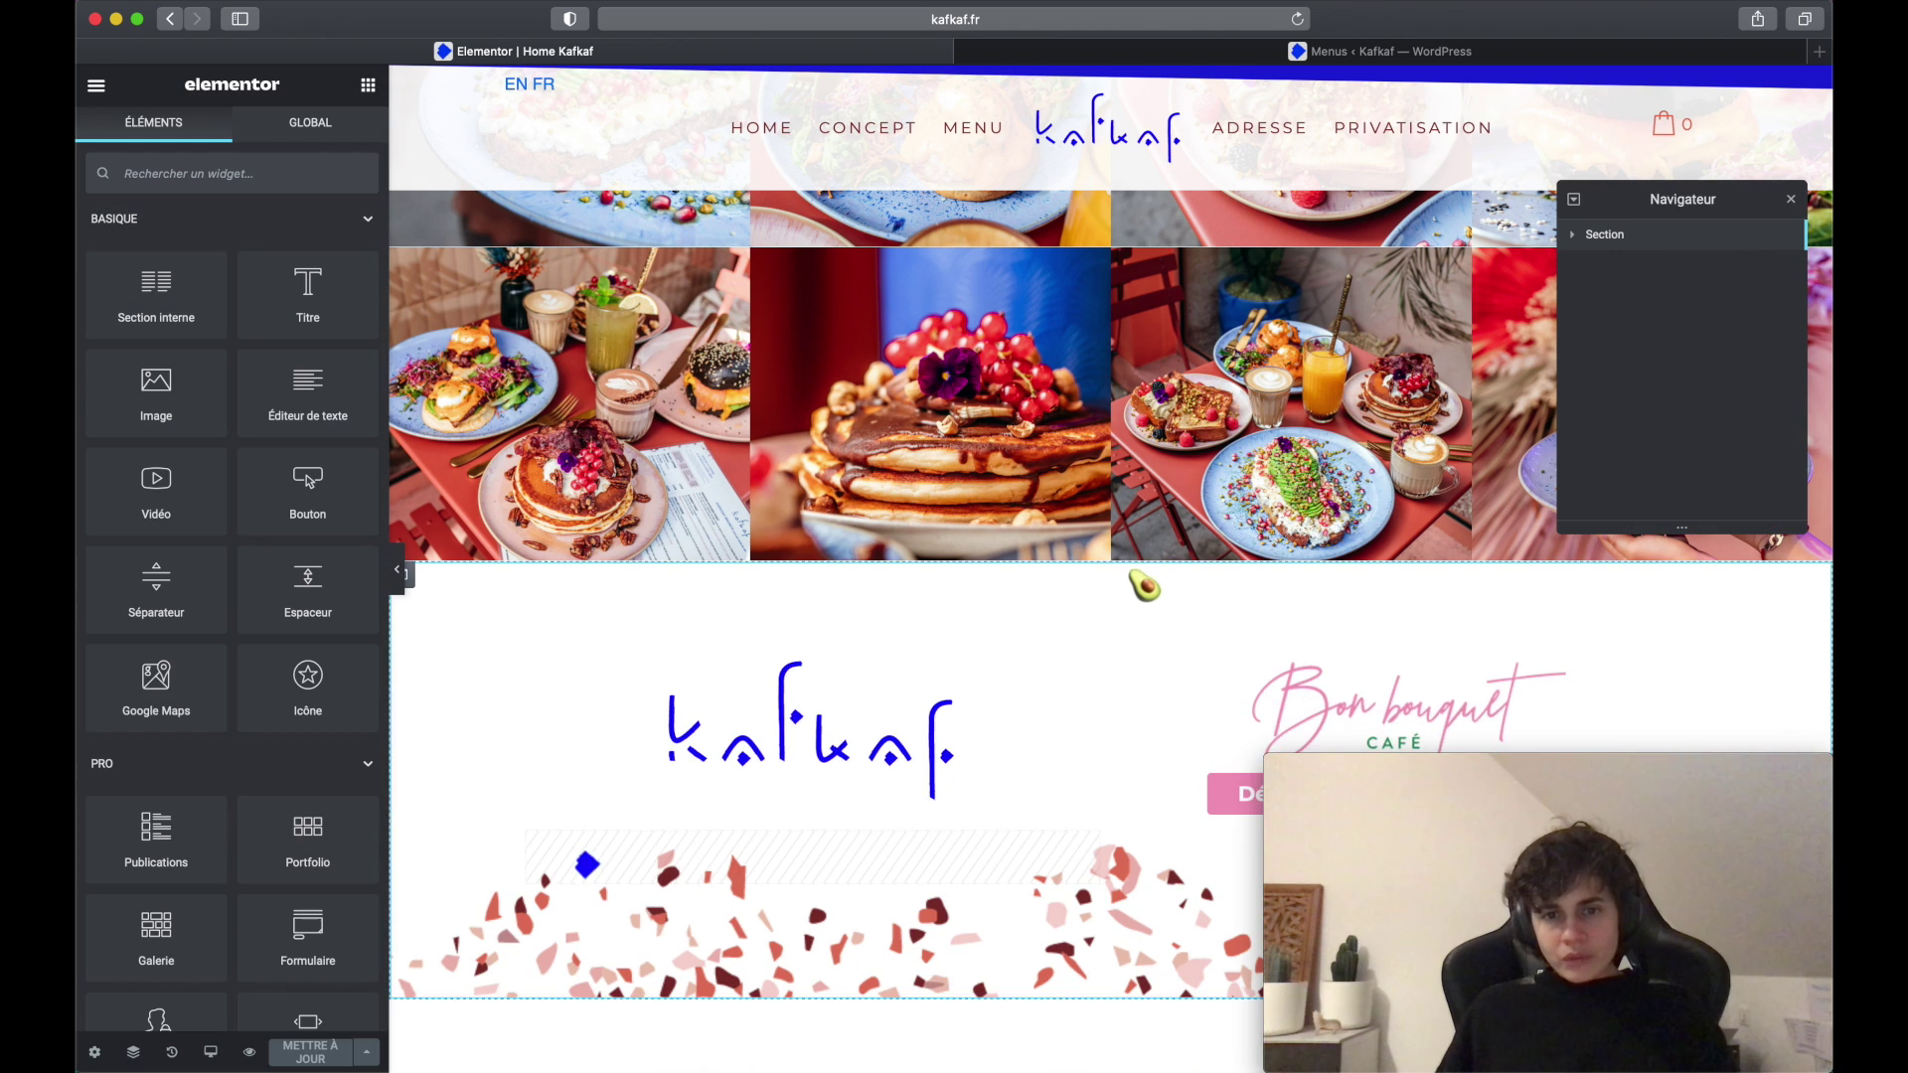
- Close the Navigator and inspect the content settings of the footer's logo image, pink button and icon list
scroll(1142, 594, "down", 4)
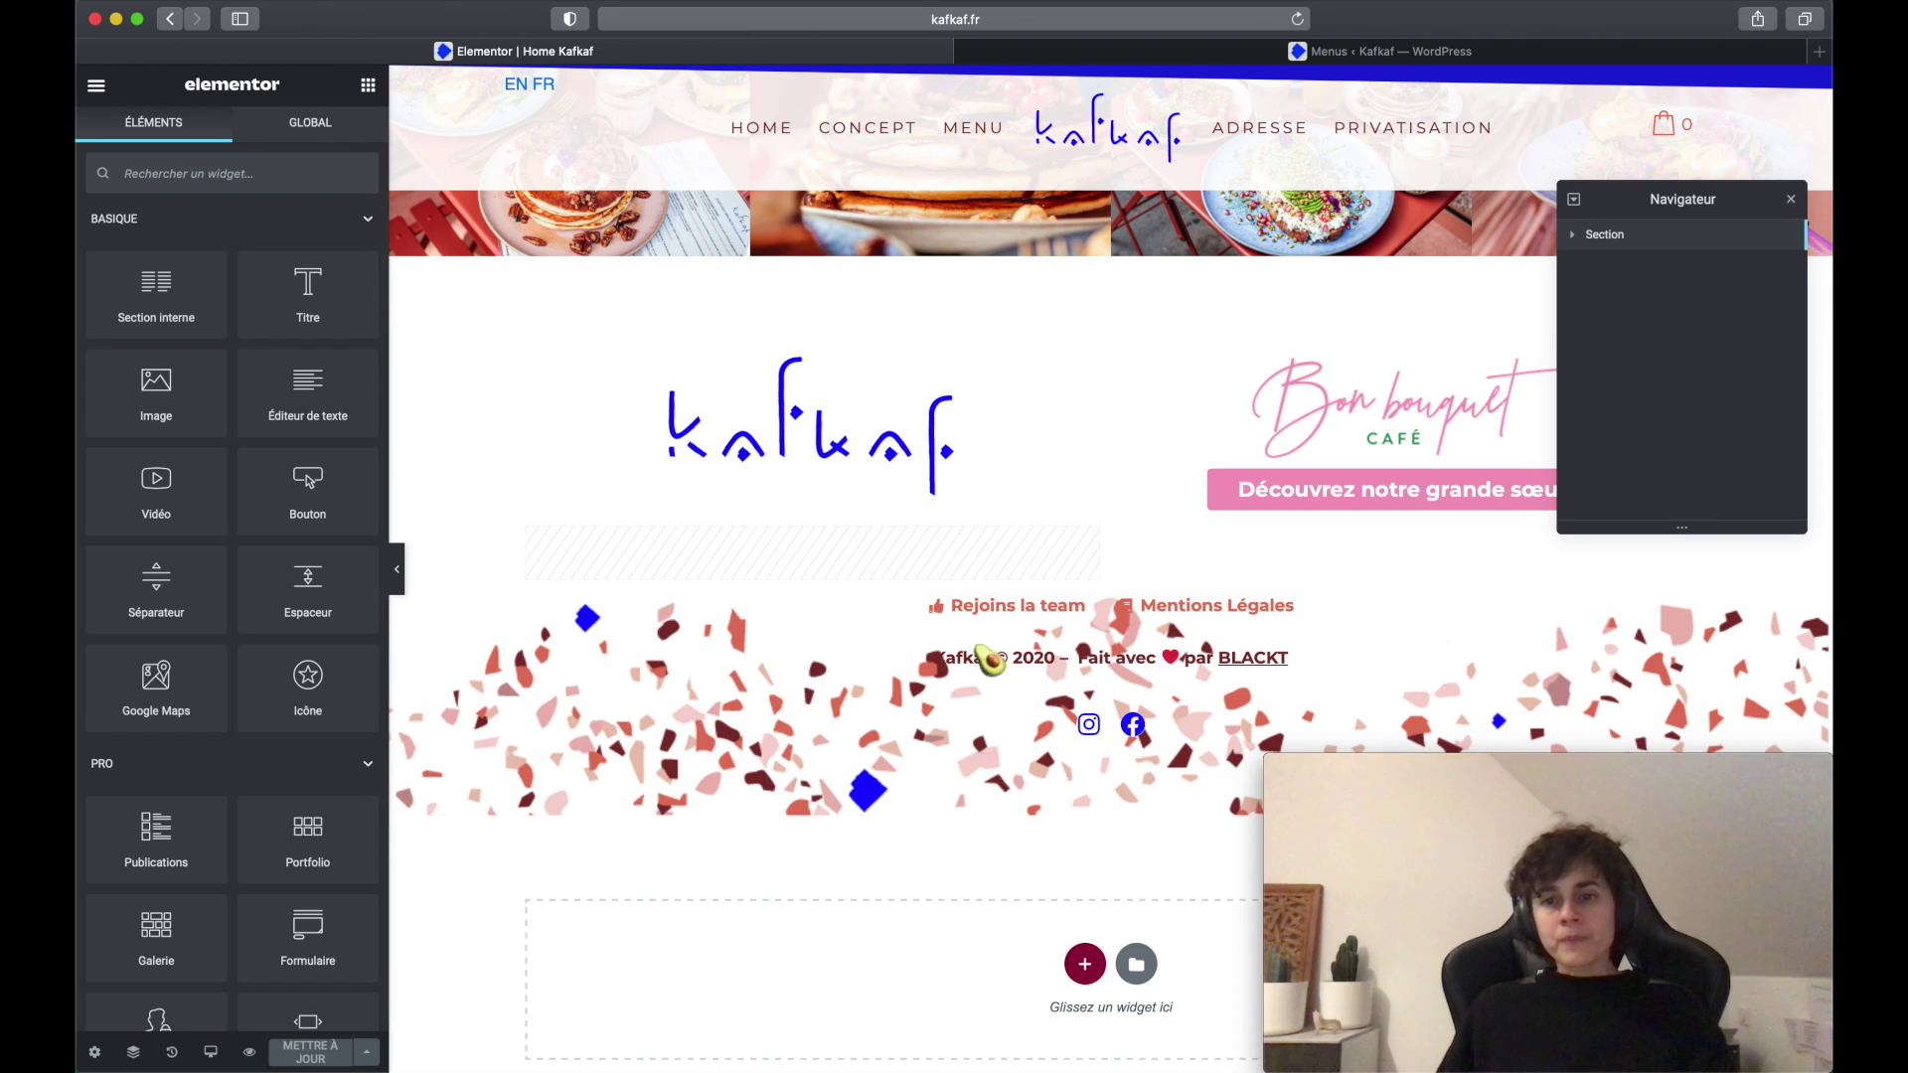
left_click(1792, 199)
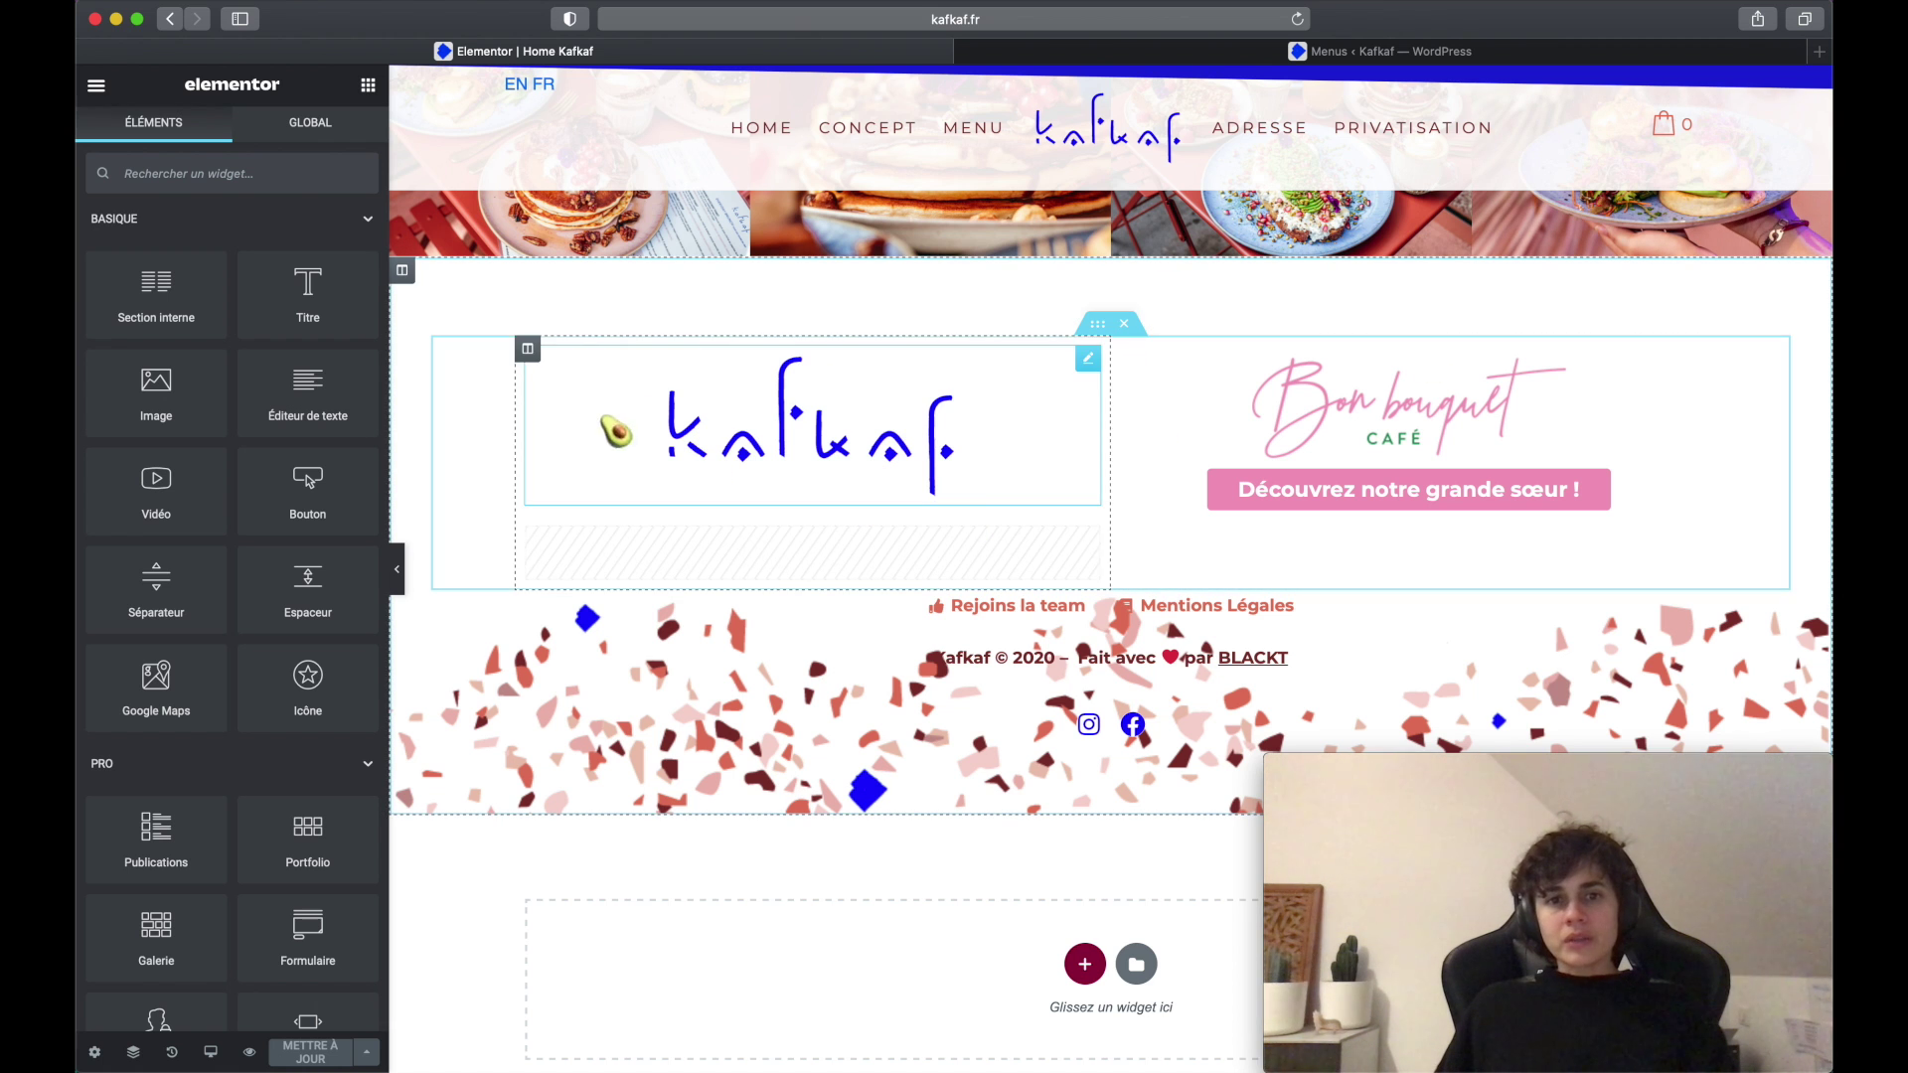
left_click(871, 459)
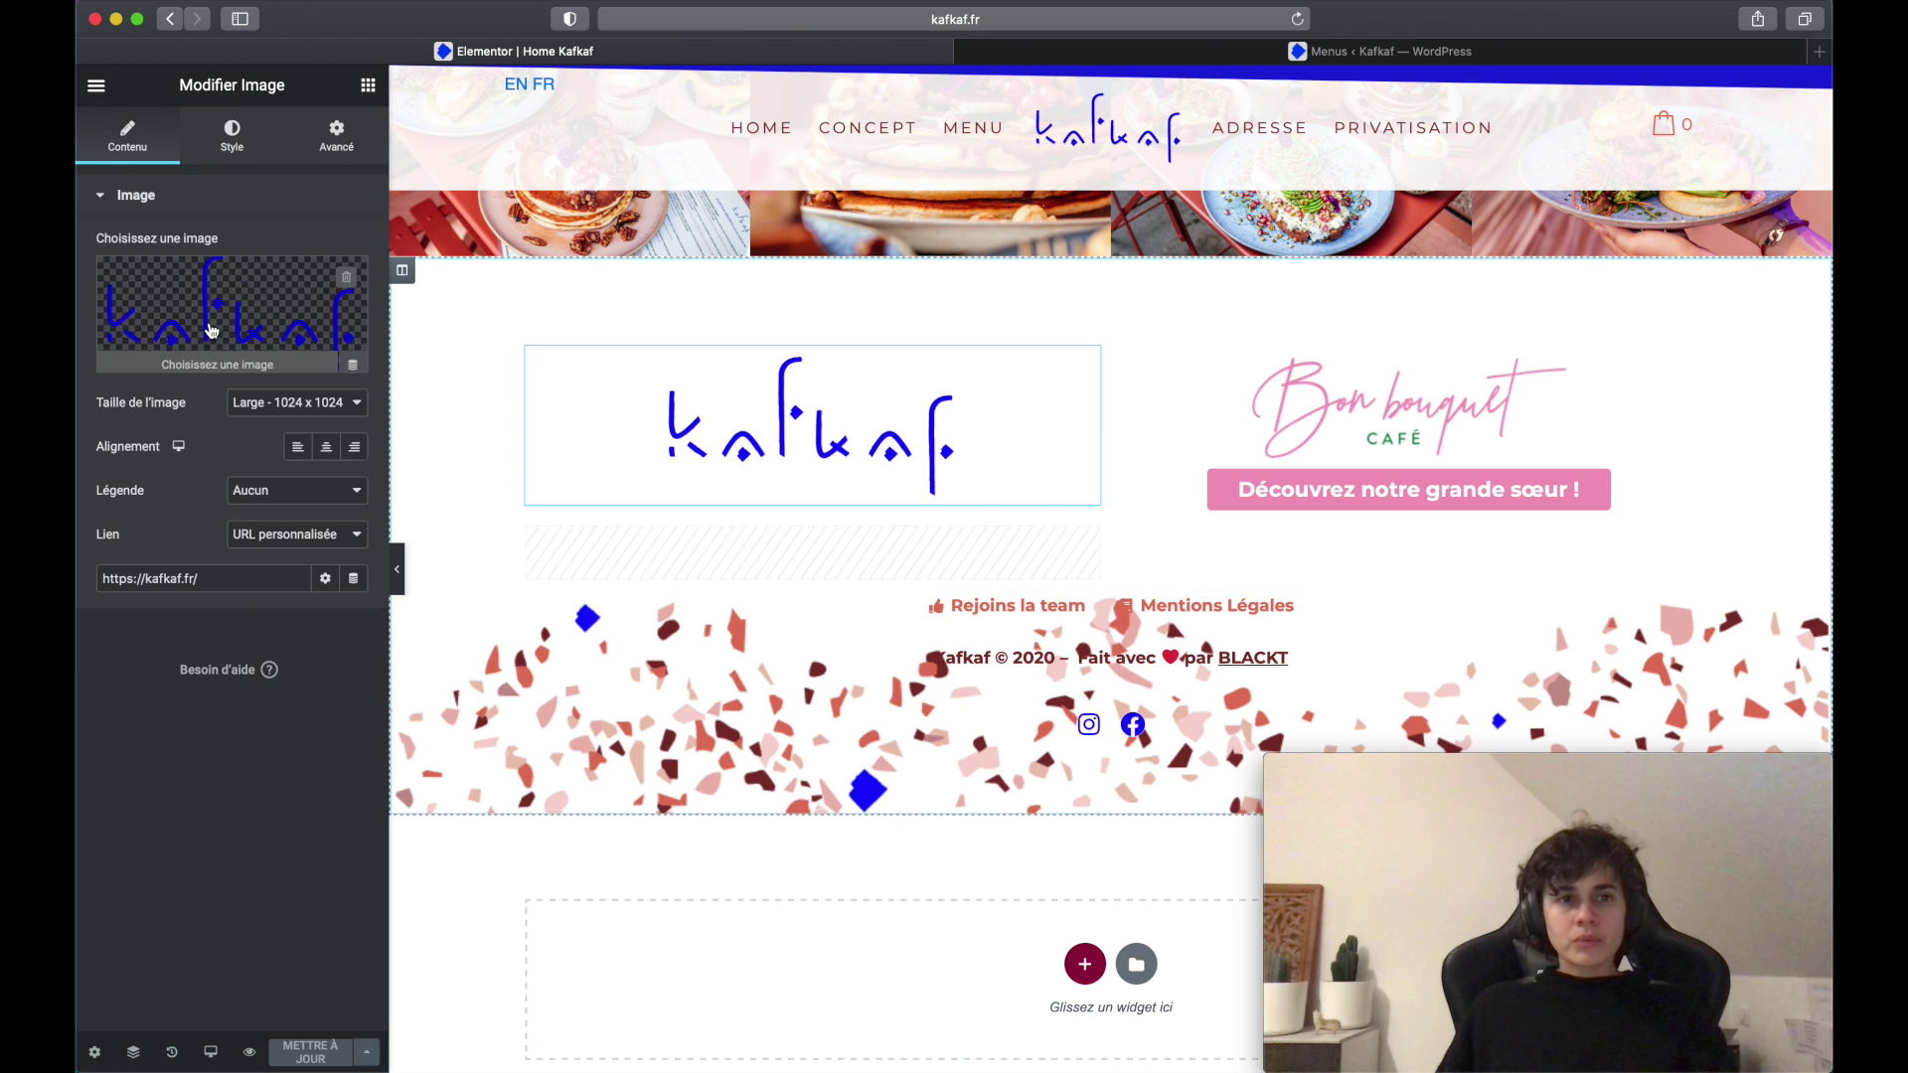
left_click(1391, 490)
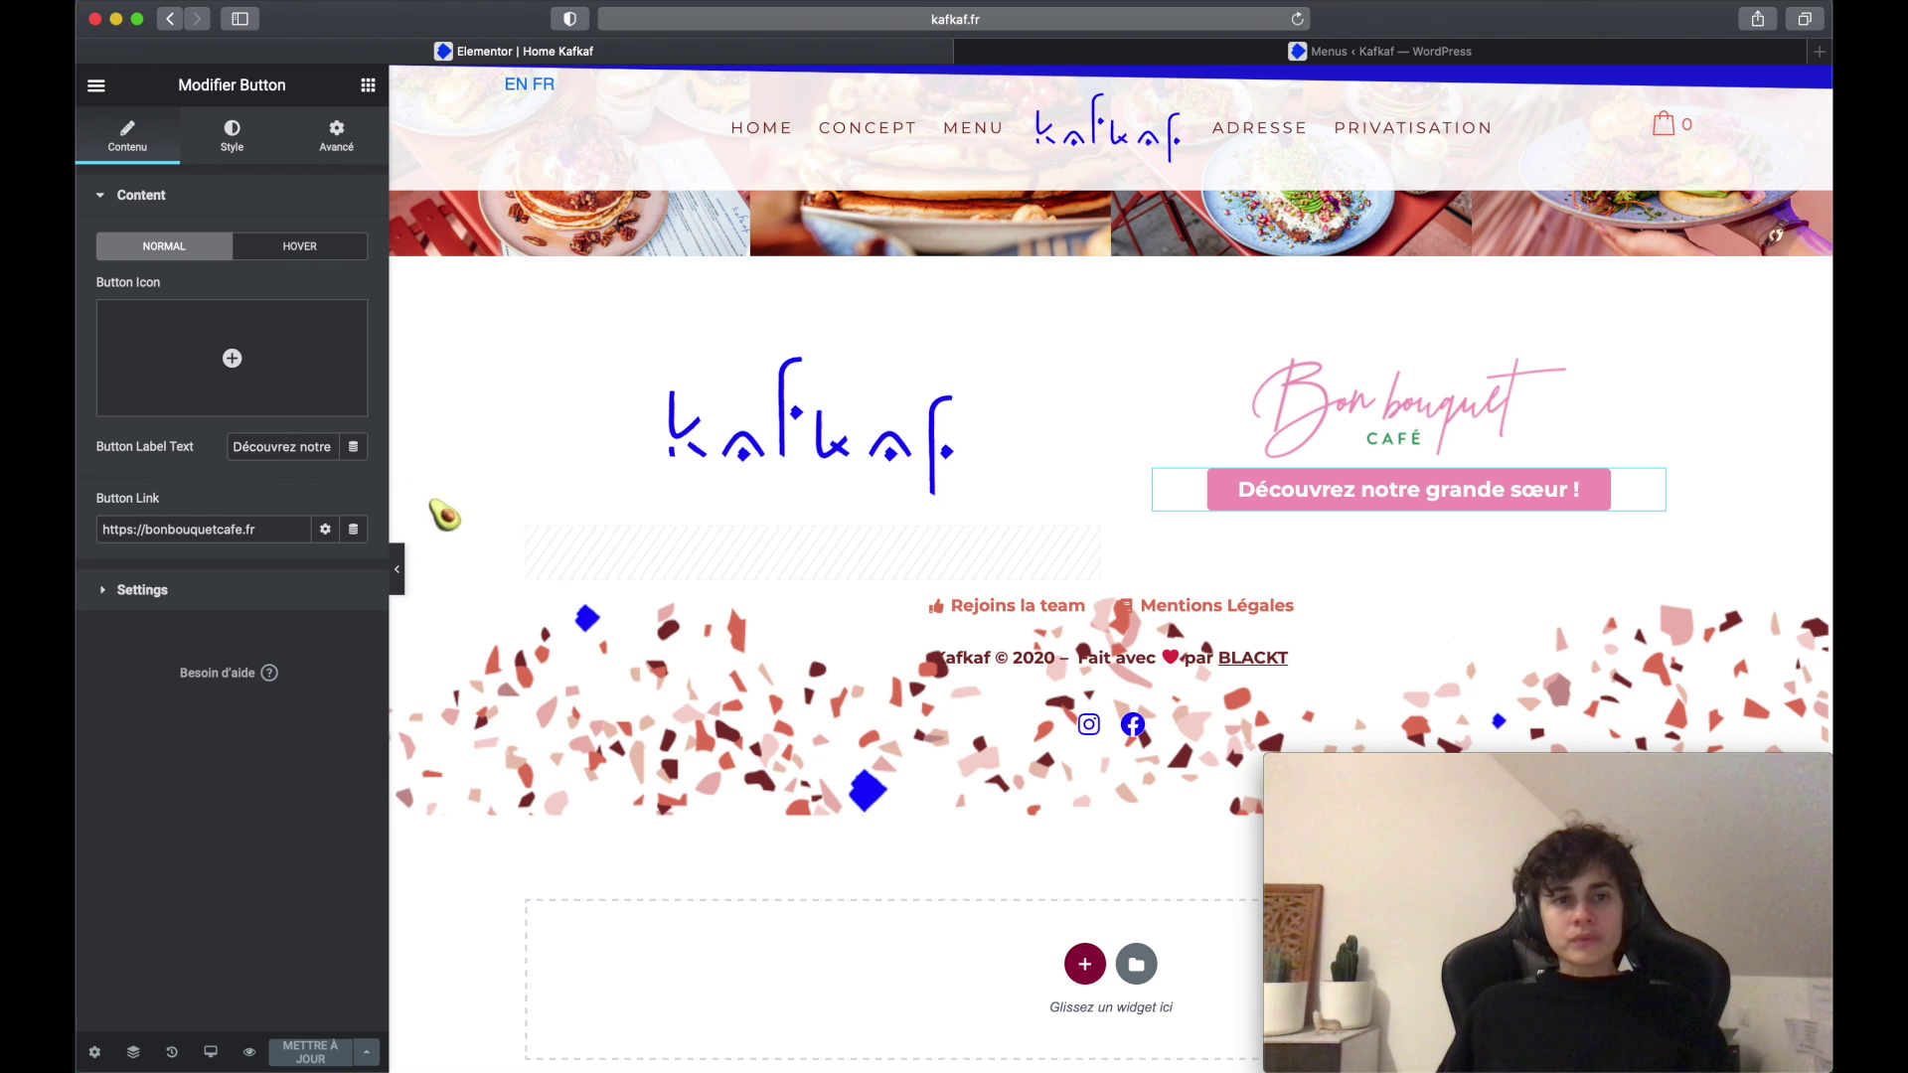
left_click(1009, 611)
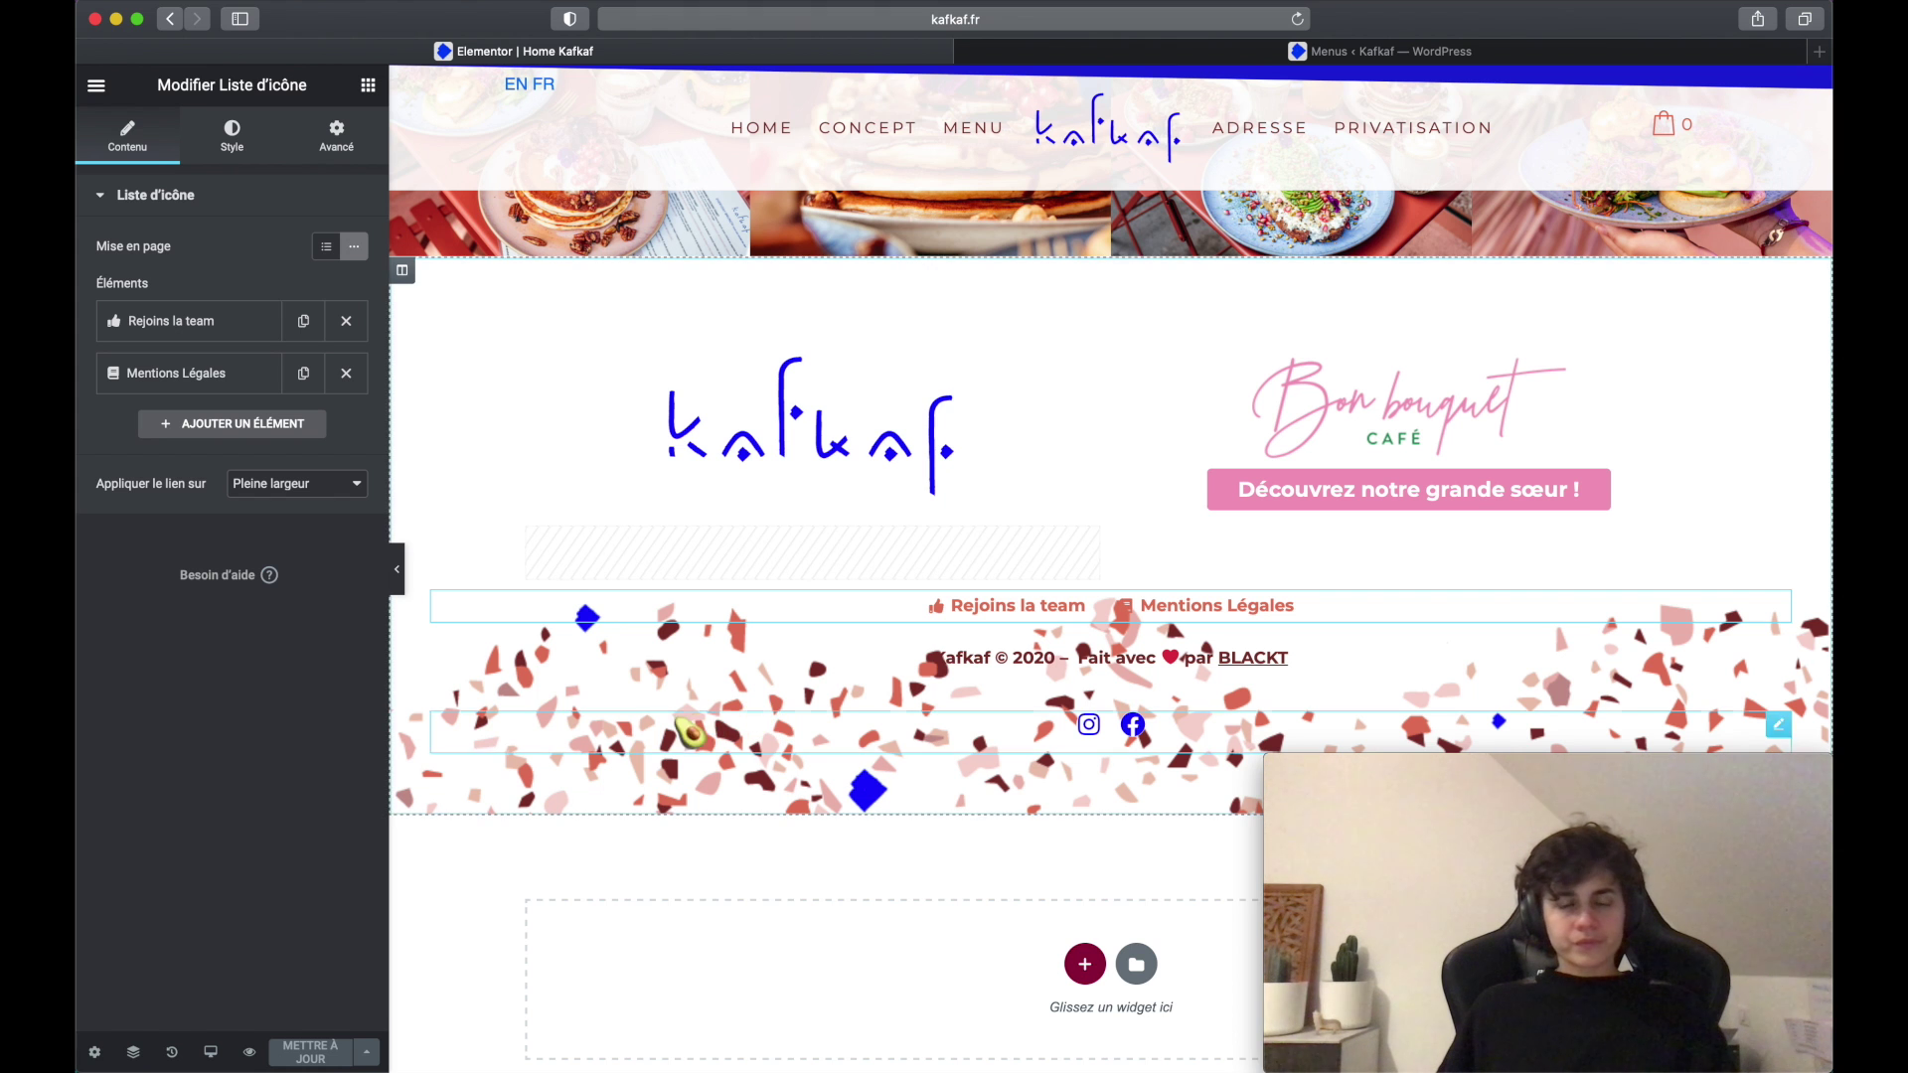
- Inspect the footer's social icons widget, including its Instagram item's settings and the icon style options
scroll(690, 717, "down", 1)
scroll(690, 717, "up", 1)
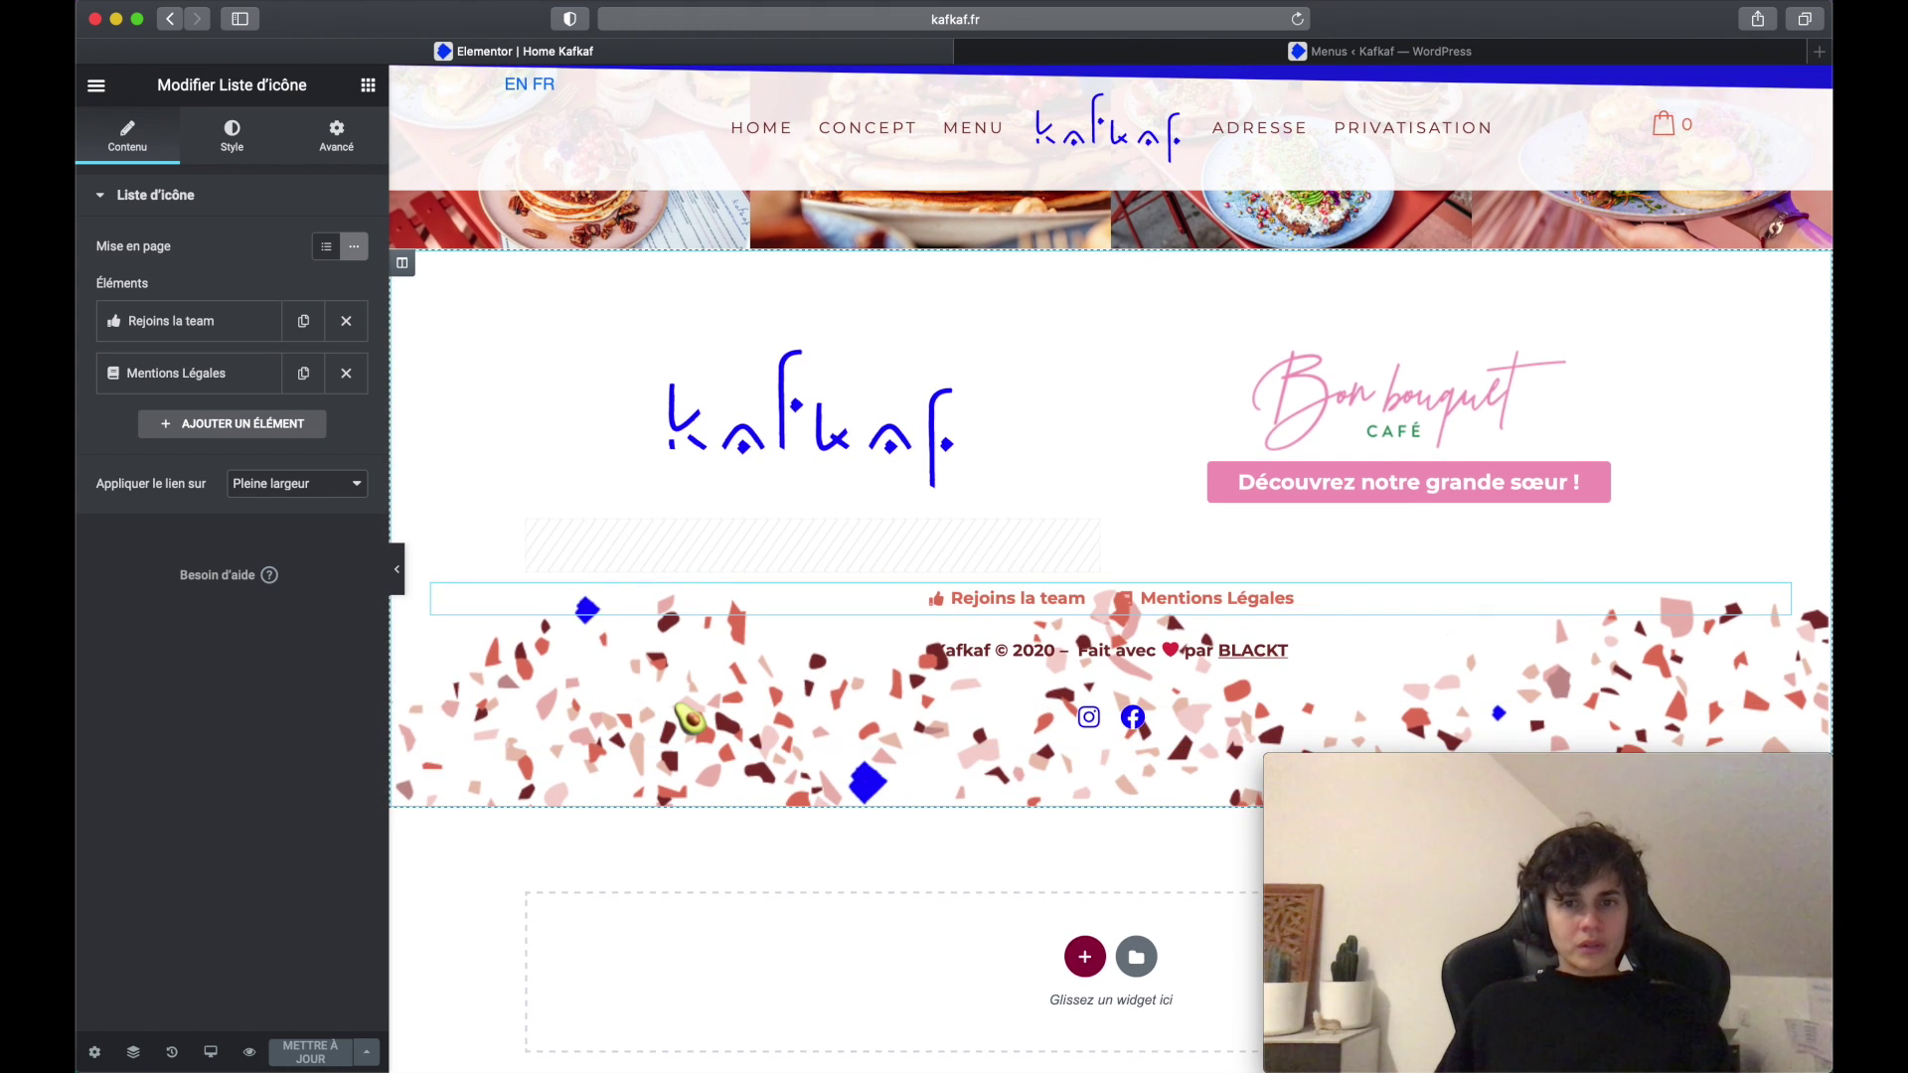
scroll(690, 717, "up", 5)
scroll(685, 719, "down", 3)
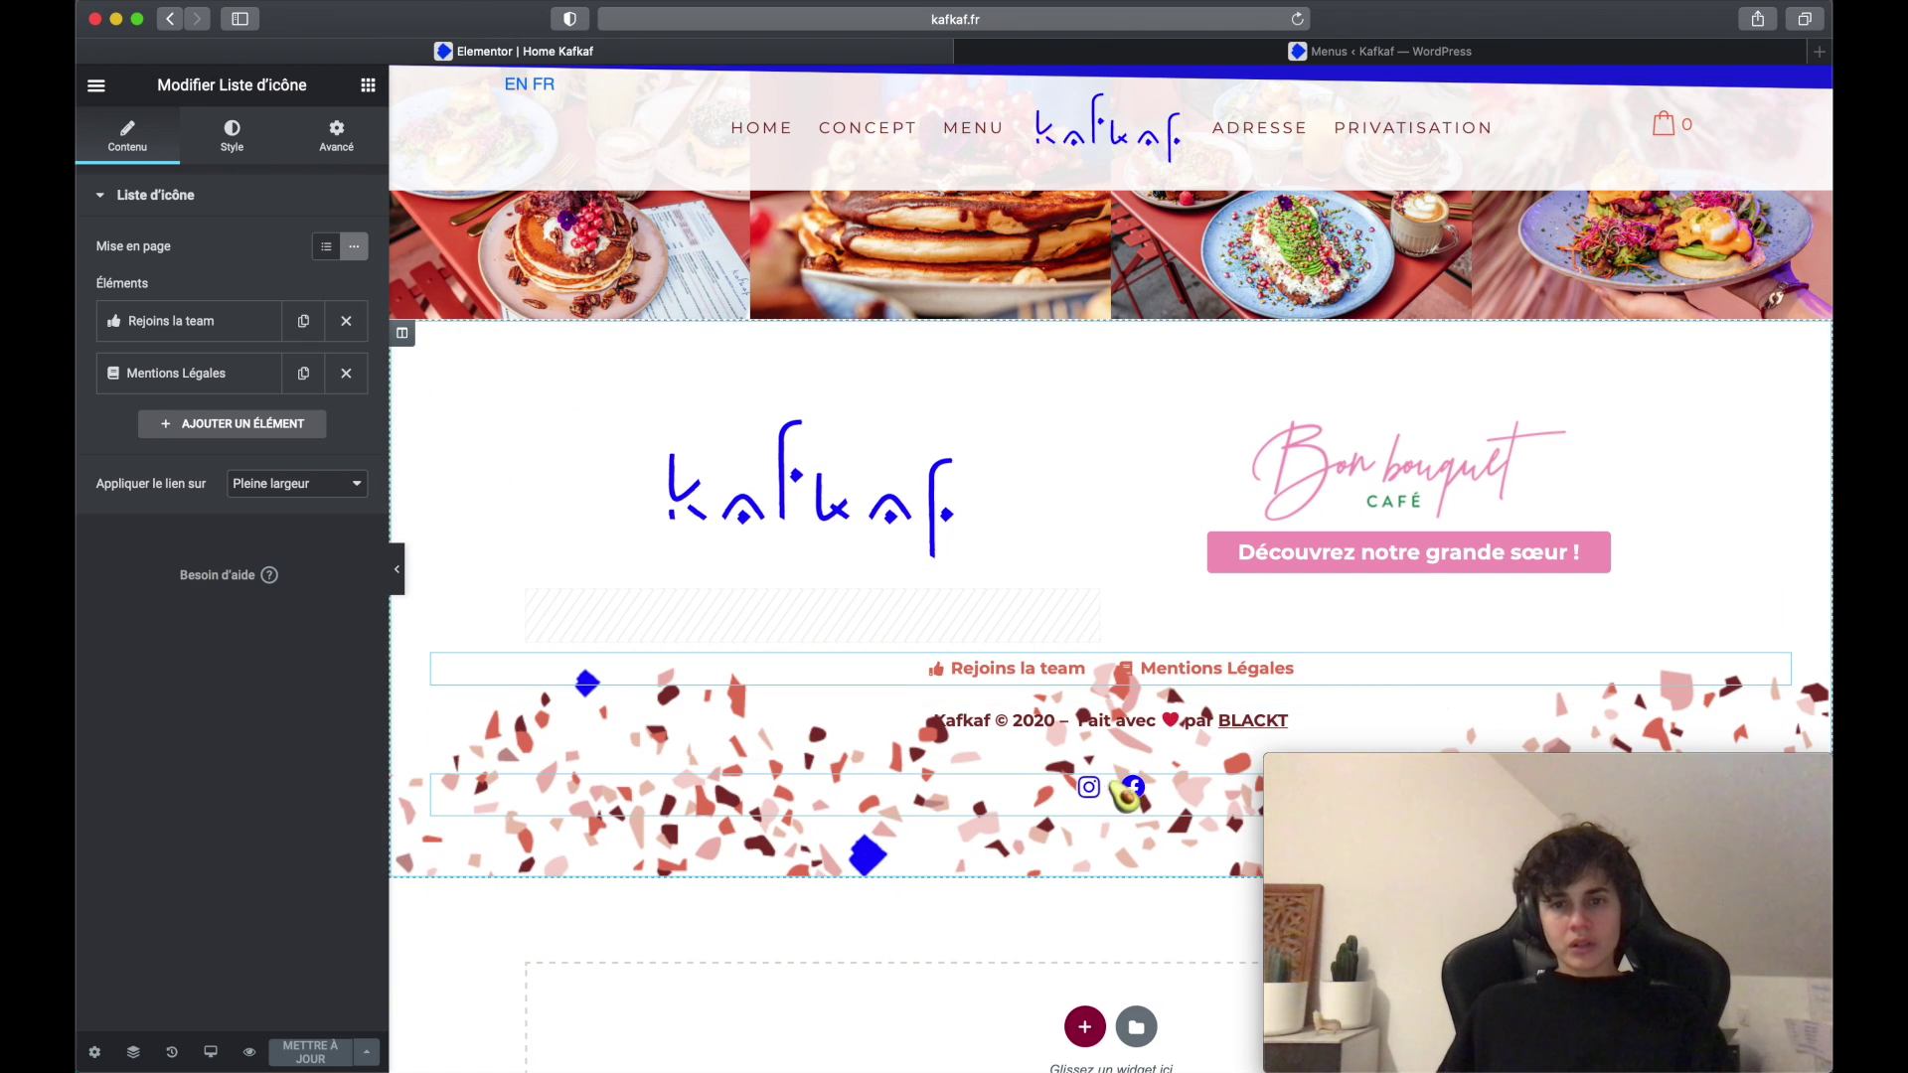
left_click(1076, 803)
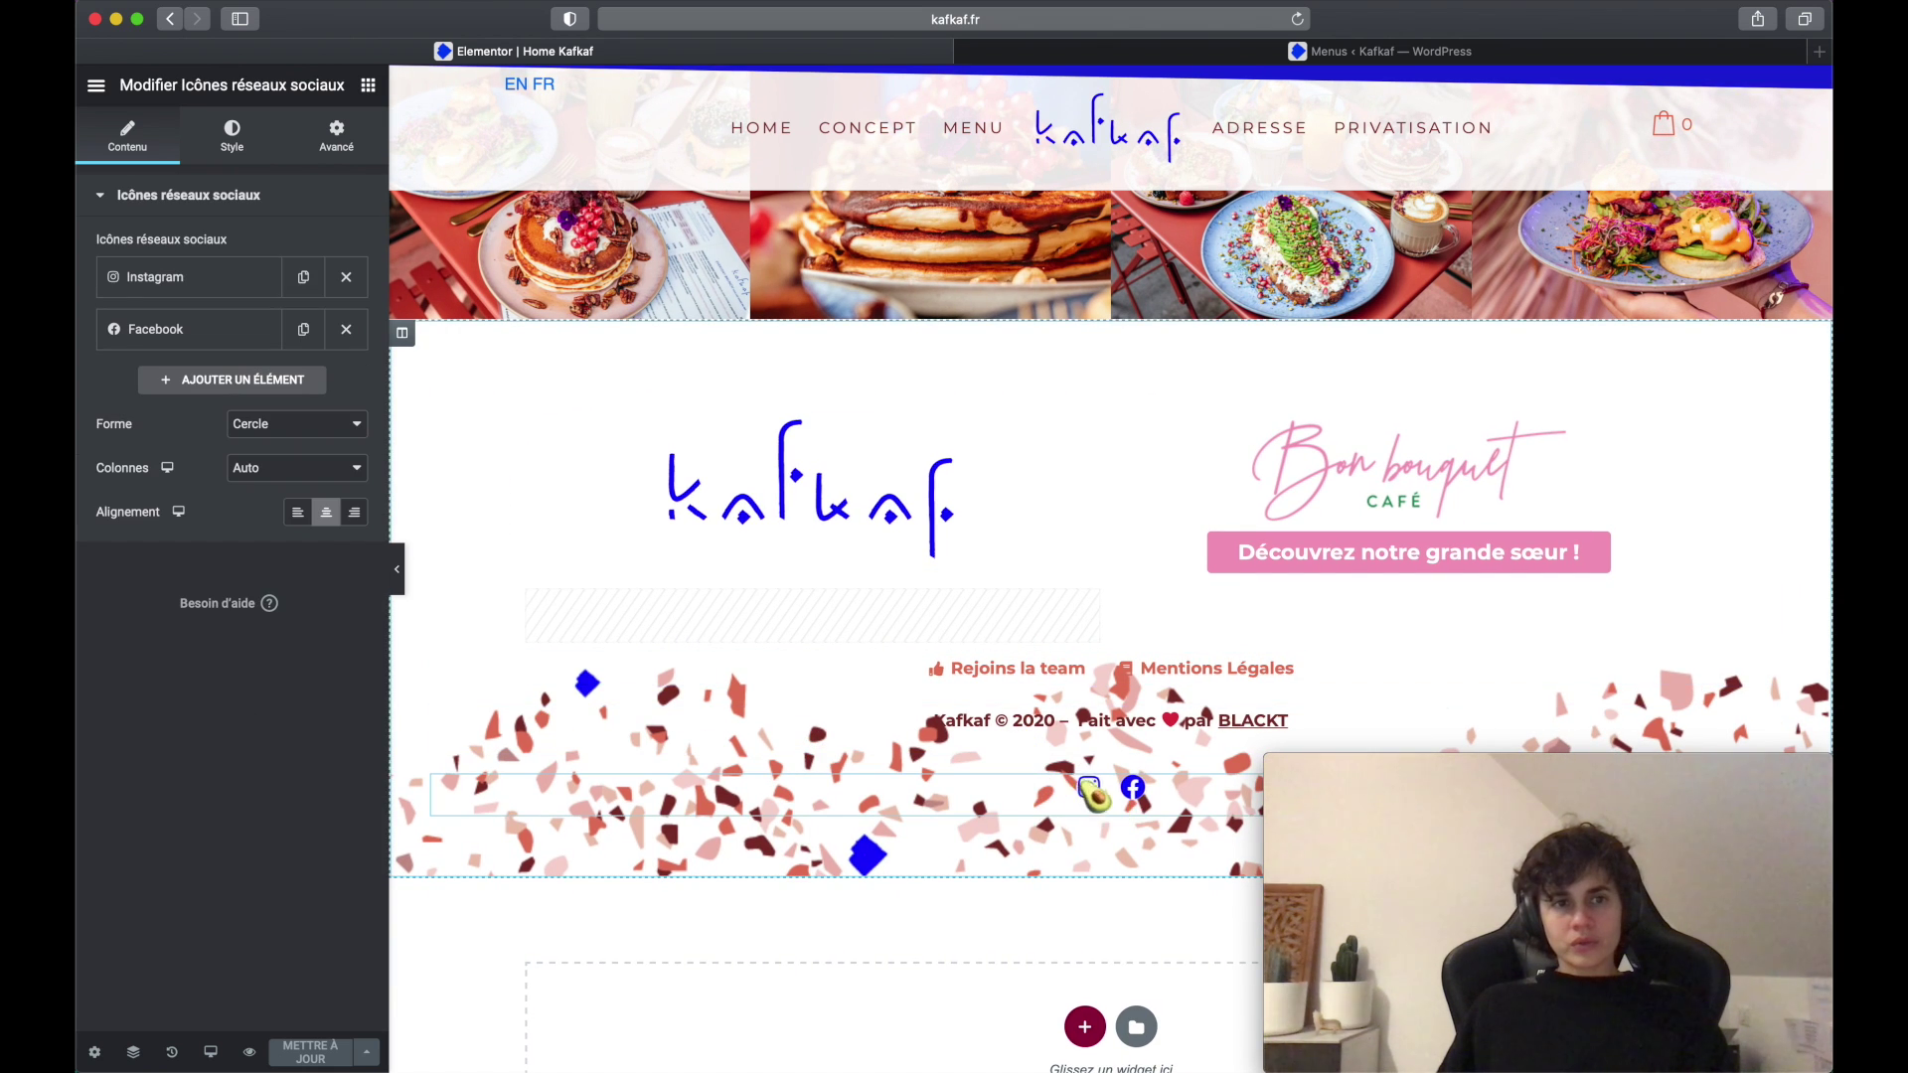
left_click(124, 280)
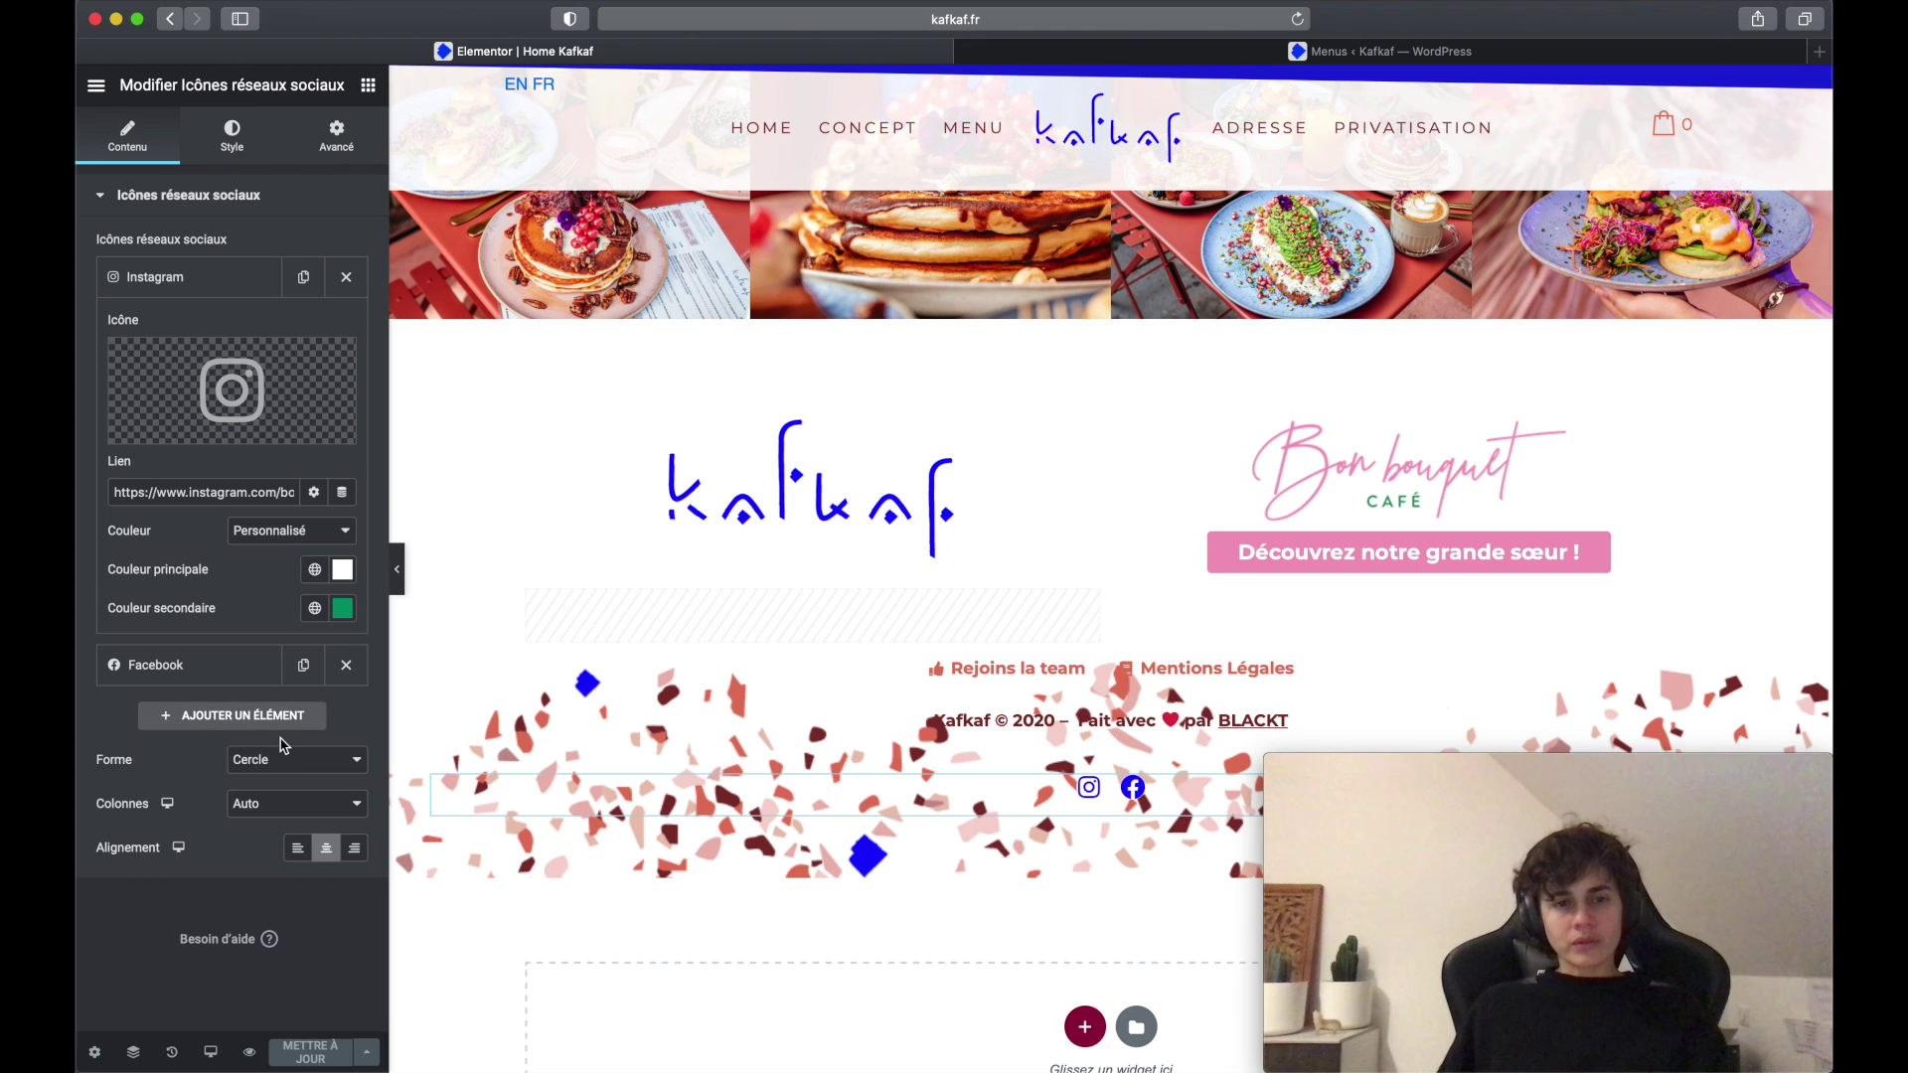
left_click(231, 149)
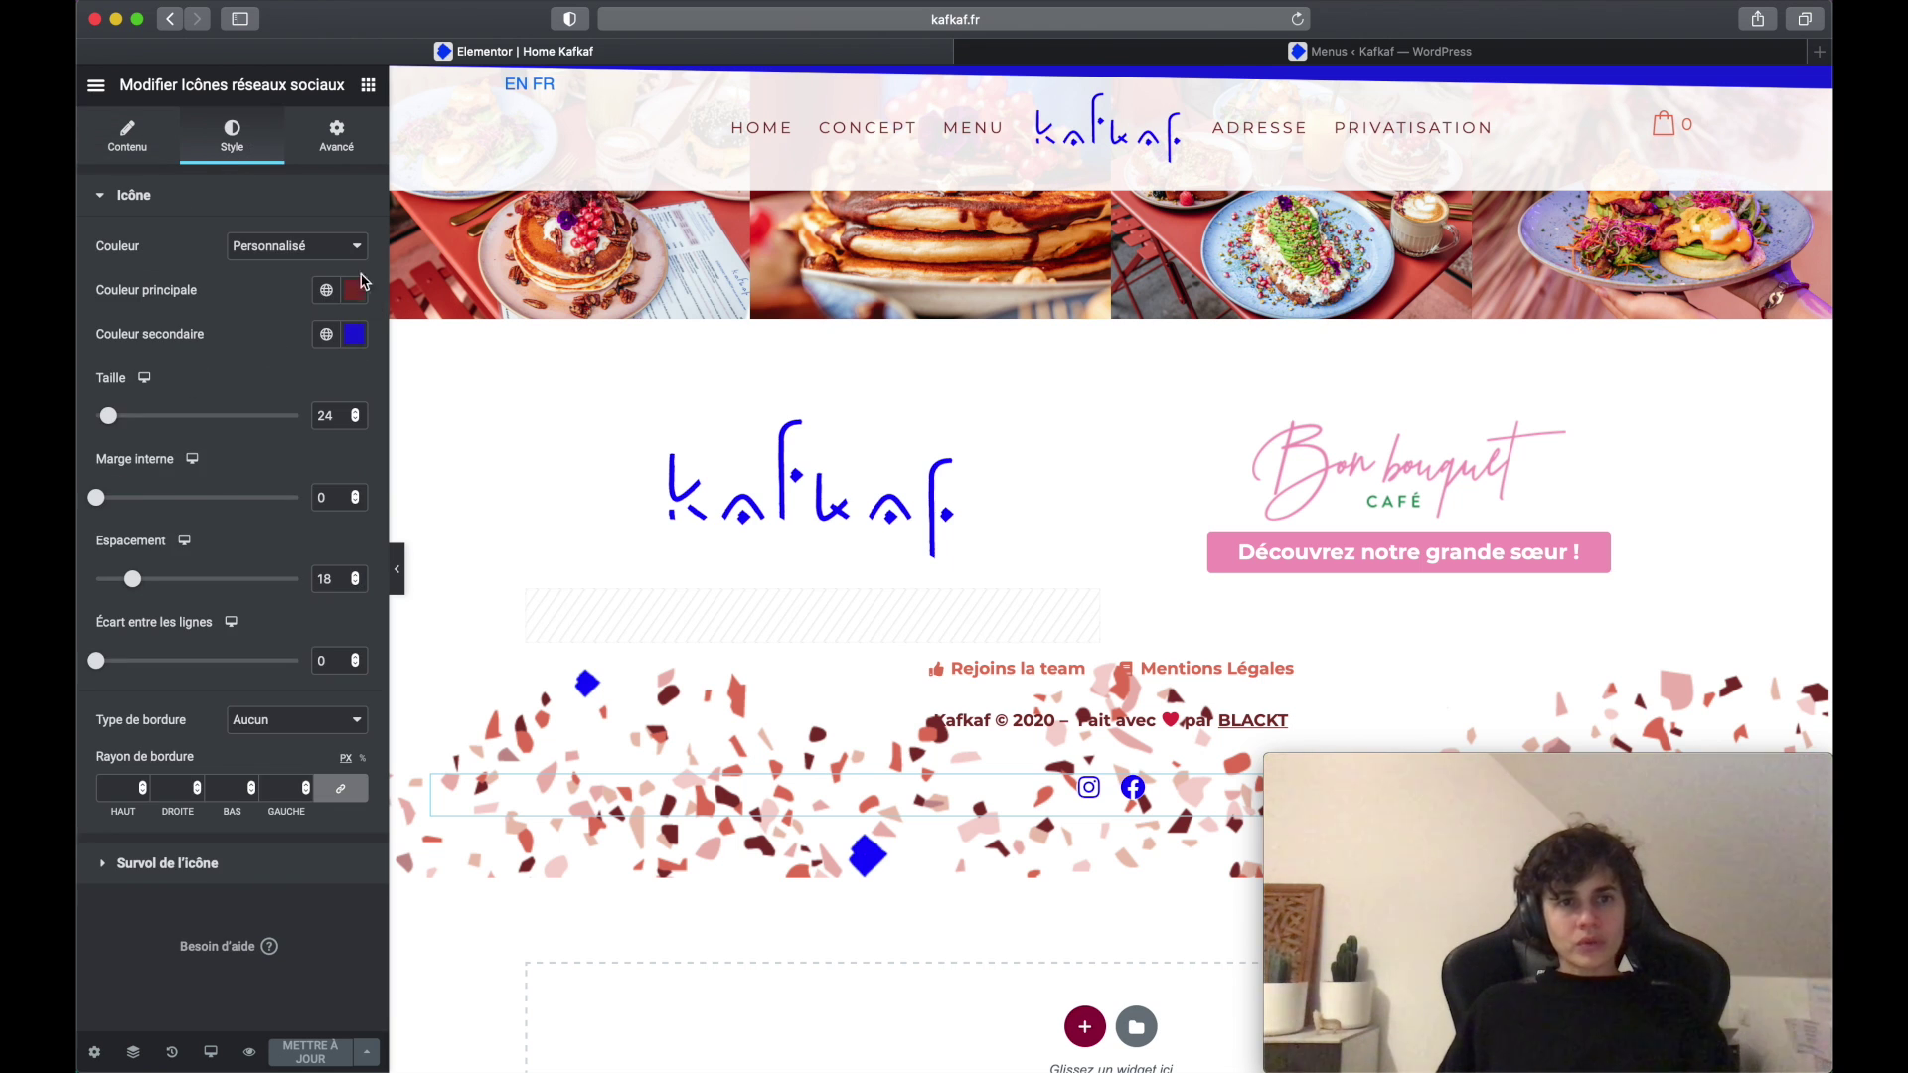